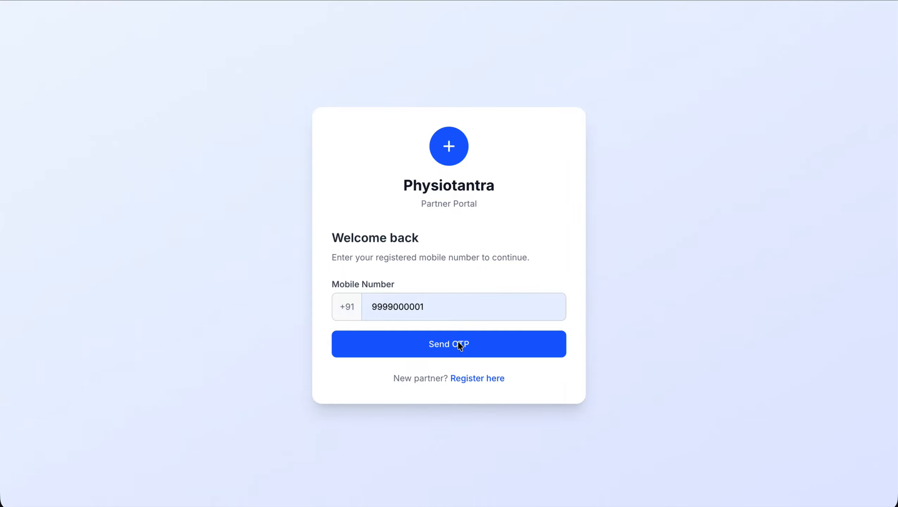
# Request a one-time code, enter it, and verify to log in to the Partner Portal
pyautogui.click(438, 341)
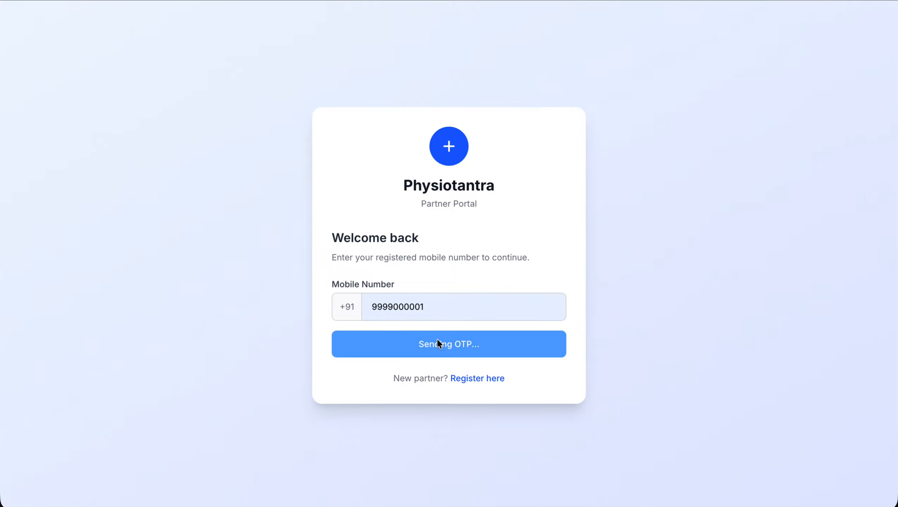
pyautogui.click(438, 298)
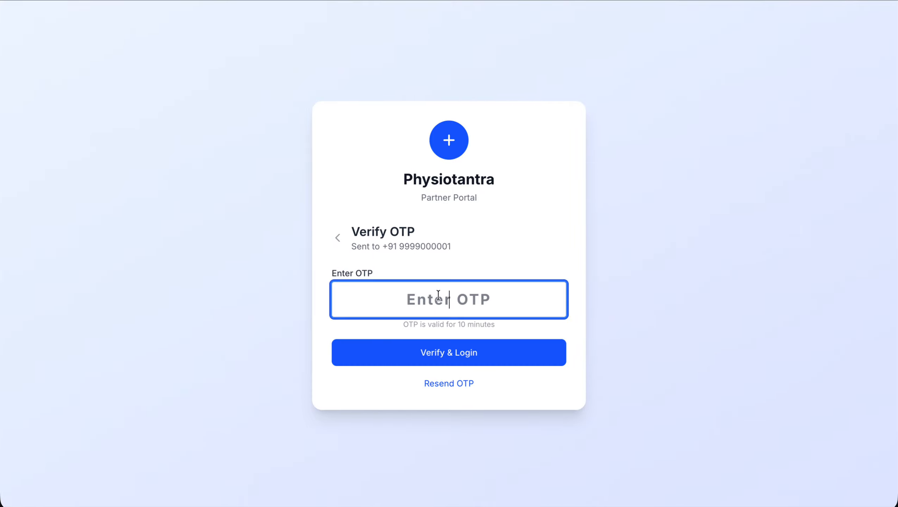
pyautogui.write('1234')
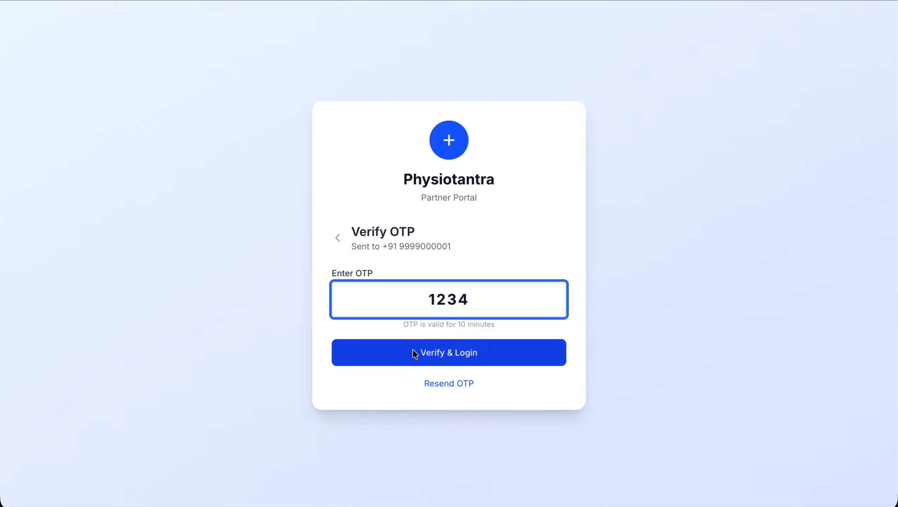
pyautogui.click(412, 349)
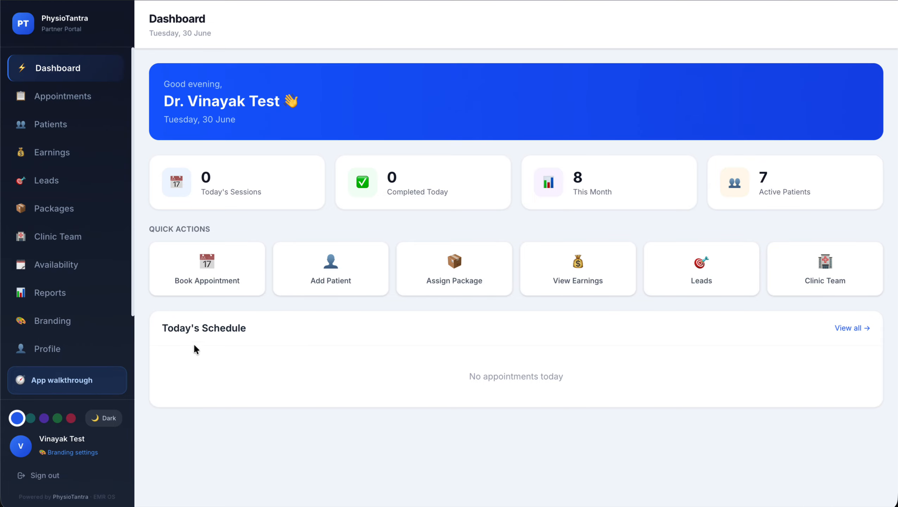
# Open Clinic Branding and review clinic PTClinic, PIN 201012, Ocean Blue theme and Light Mode
pyautogui.click(69, 326)
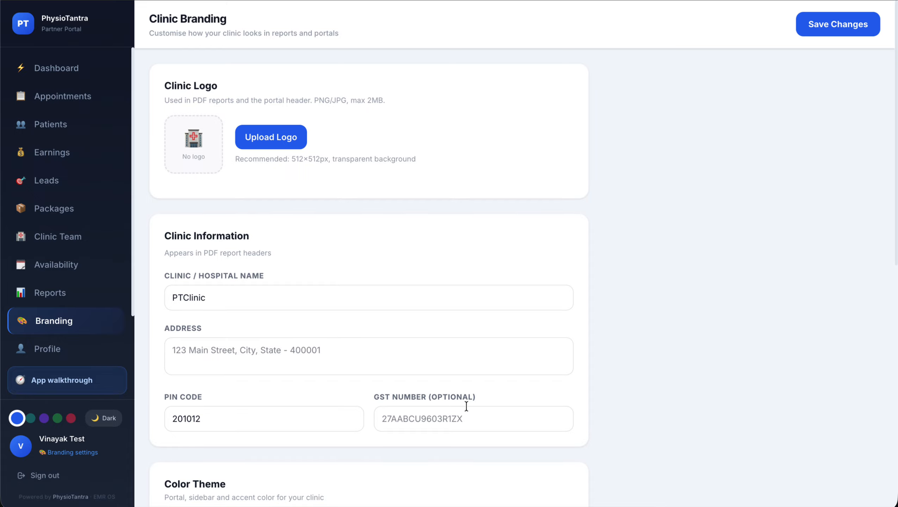
pyautogui.scroll(-3, 466, 406)
pyautogui.scroll(-3, 345, 409)
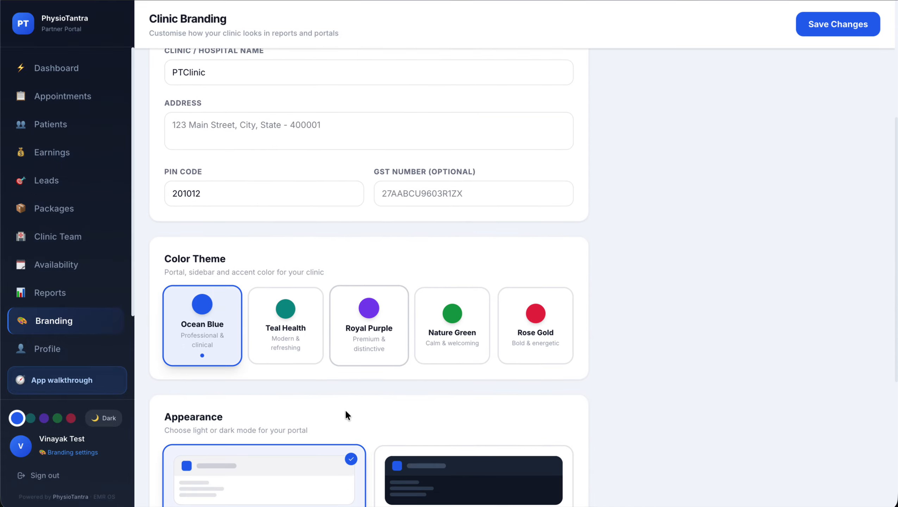
pyautogui.scroll(-3, 345, 409)
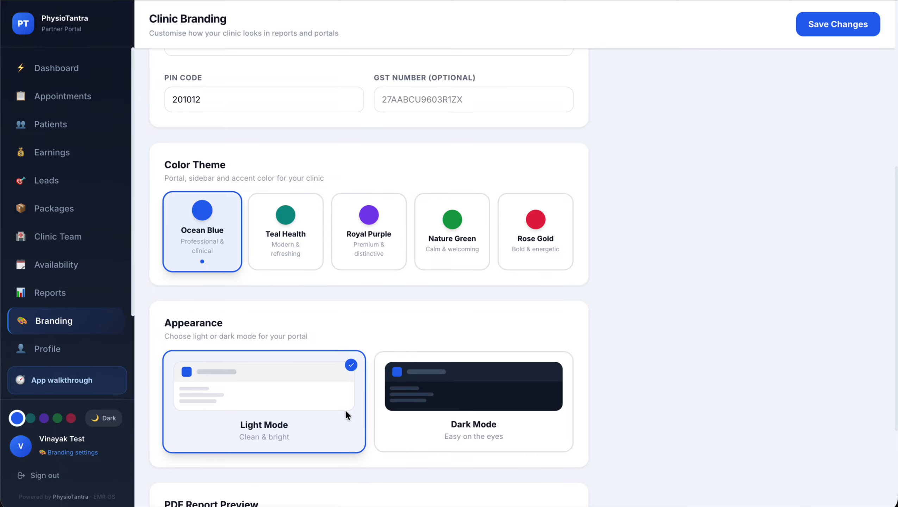
pyautogui.scroll(-5, 346, 413)
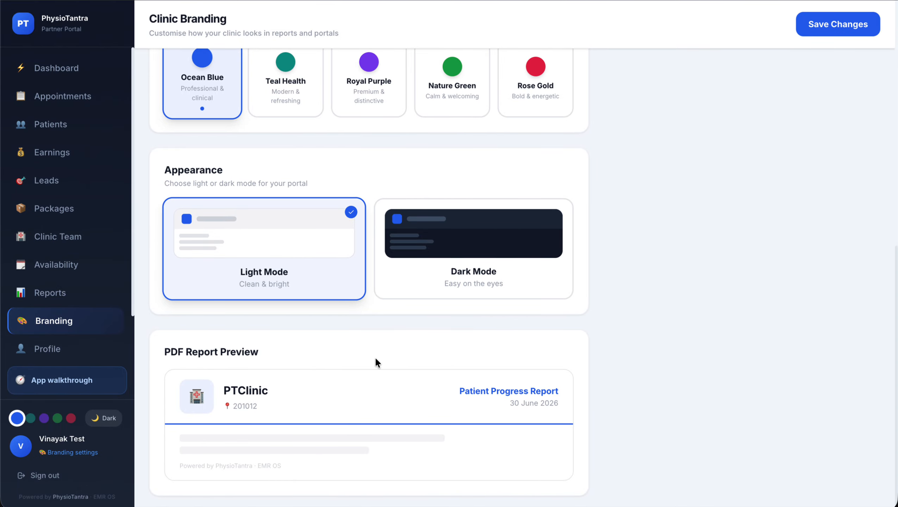
pyautogui.scroll(15, 295, 386)
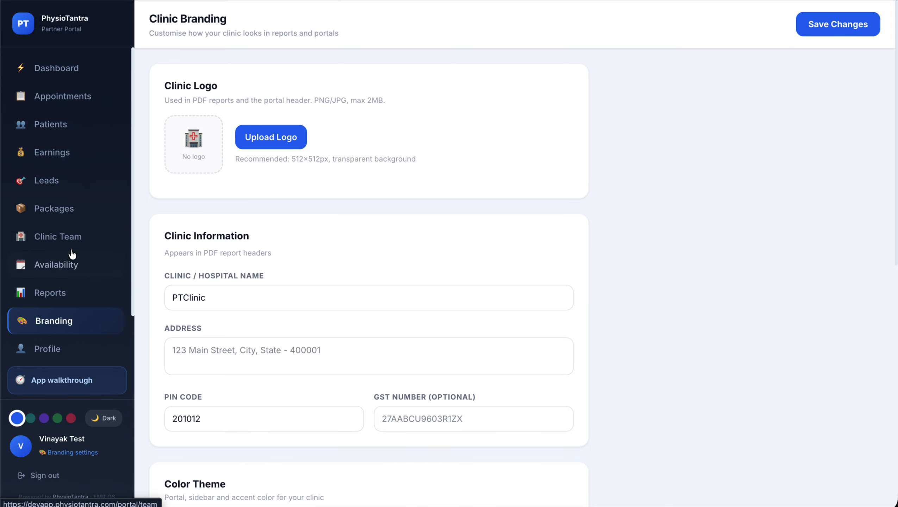
# Open Clinic Team and preview the Associate and Assistant invite roles without sending an invite
pyautogui.click(81, 243)
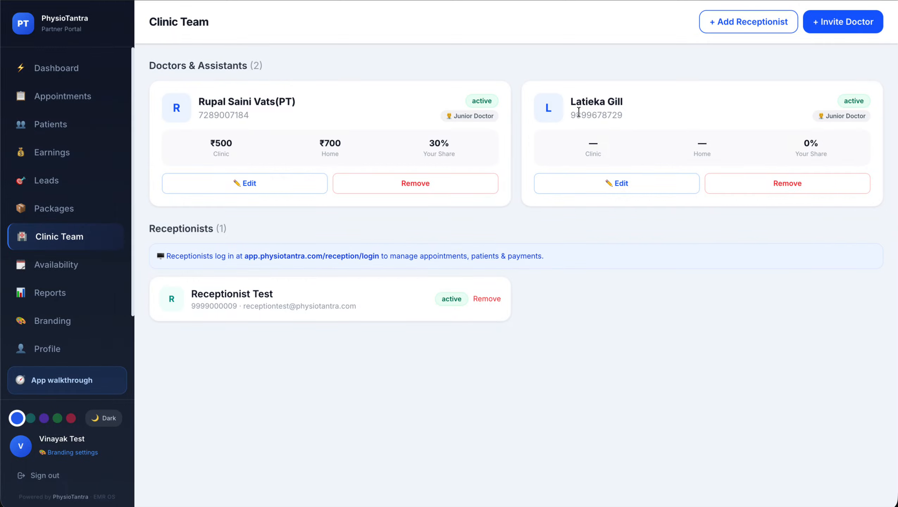
pyautogui.click(847, 30)
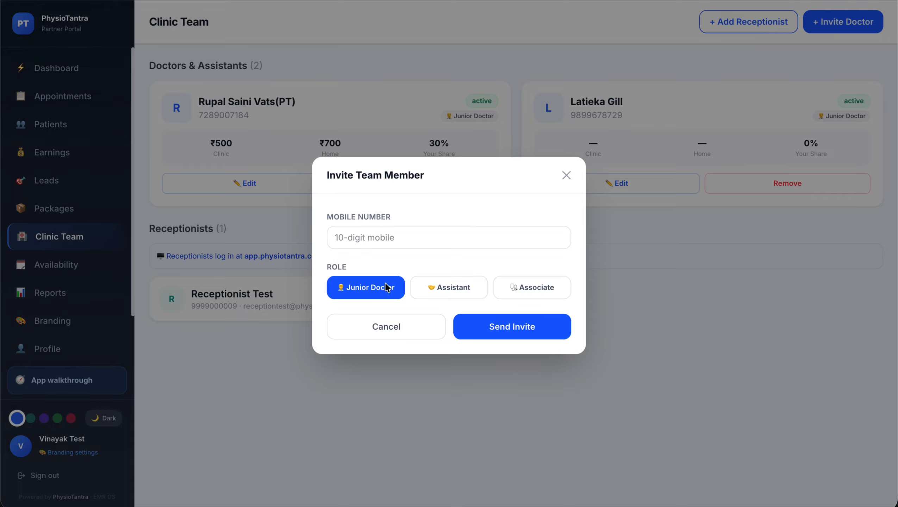
pyautogui.click(518, 296)
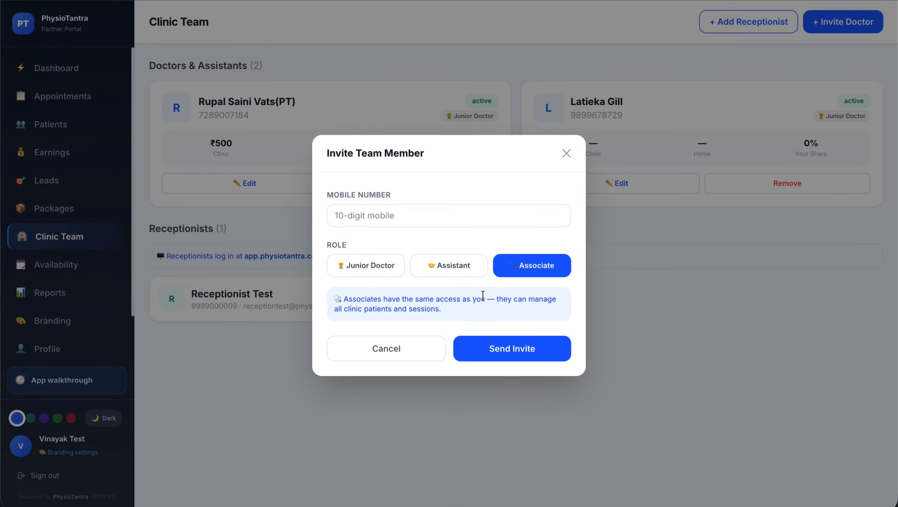
pyautogui.click(444, 272)
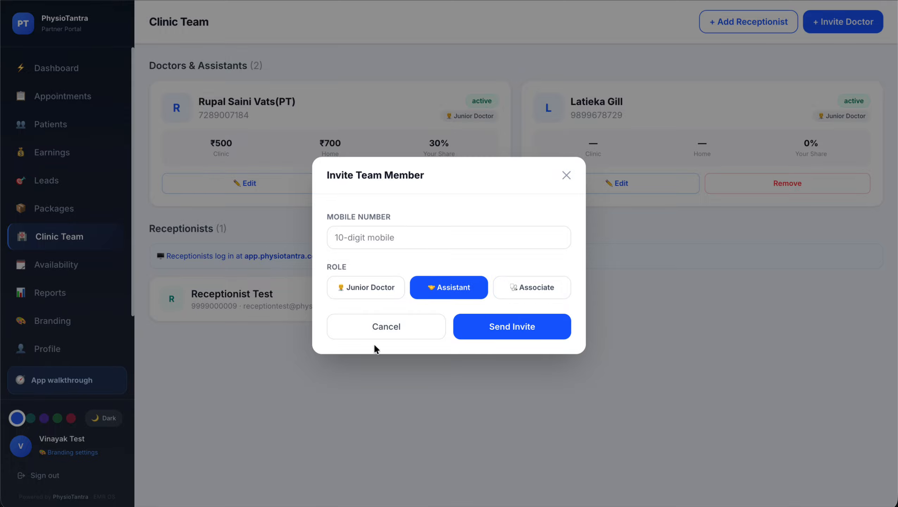
pyautogui.click(386, 346)
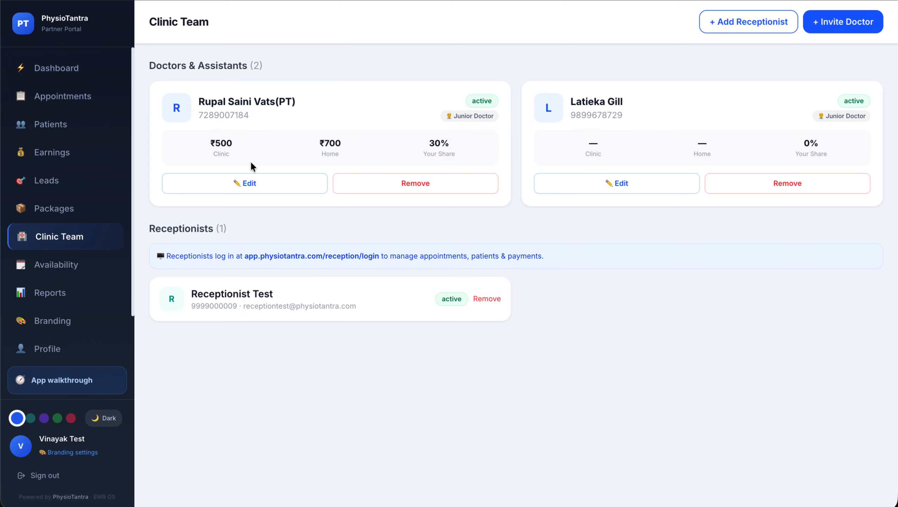
pyautogui.click(254, 174)
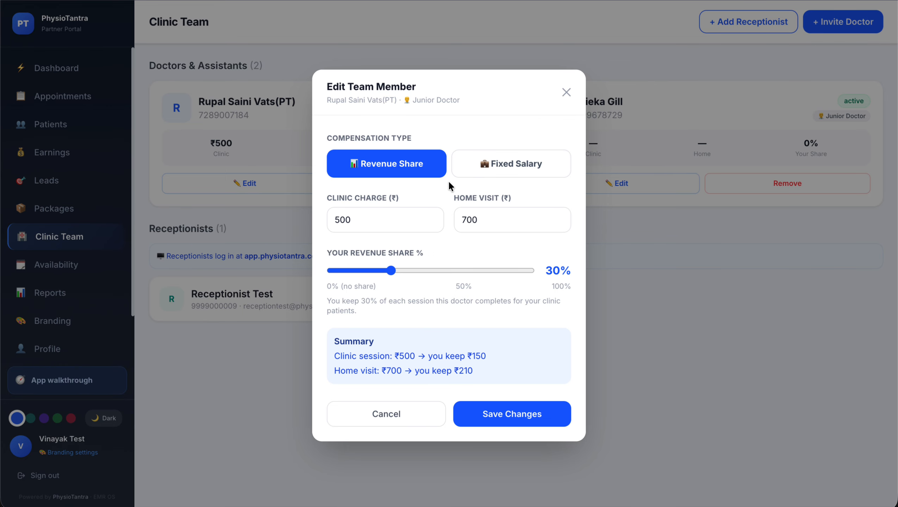
pyautogui.click(529, 170)
pyautogui.click(412, 210)
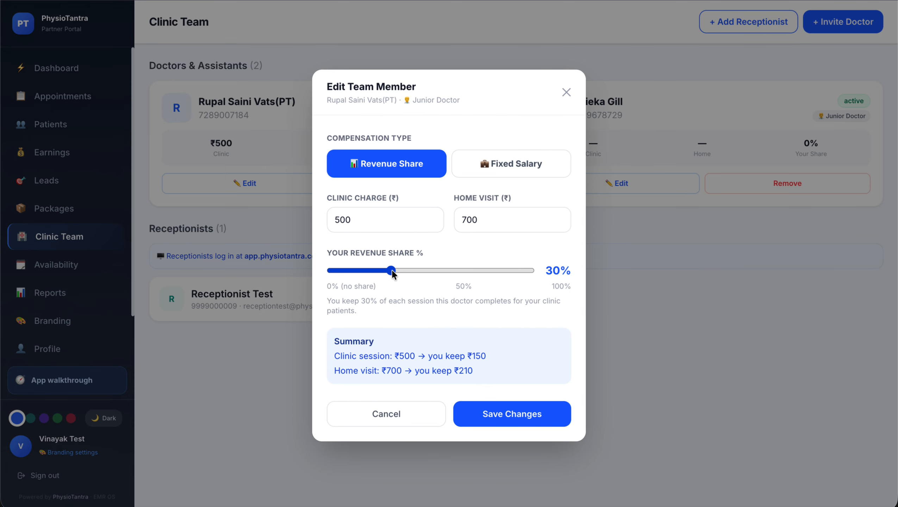
pyautogui.moveTo(392, 274)
pyautogui.mouseDown()
pyautogui.moveTo(460, 273)
pyautogui.moveTo(407, 276)
pyautogui.mouseUp()
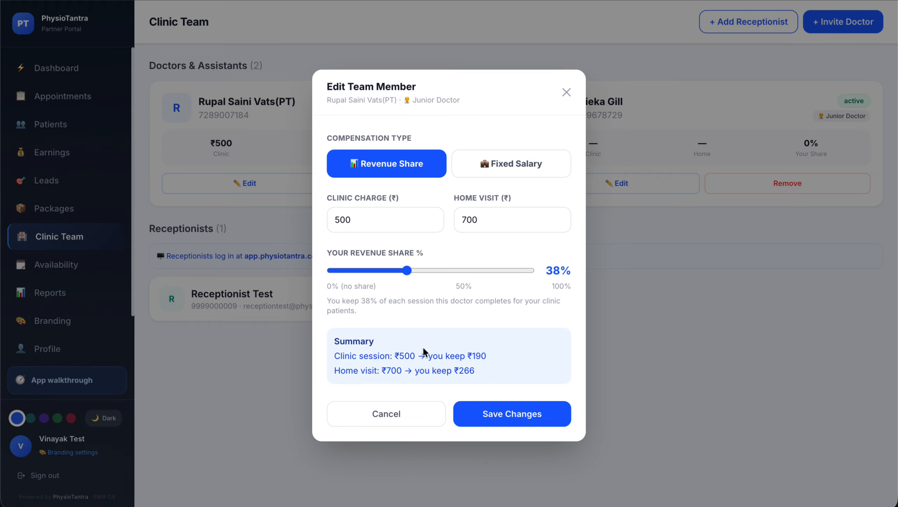
pyautogui.click(520, 152)
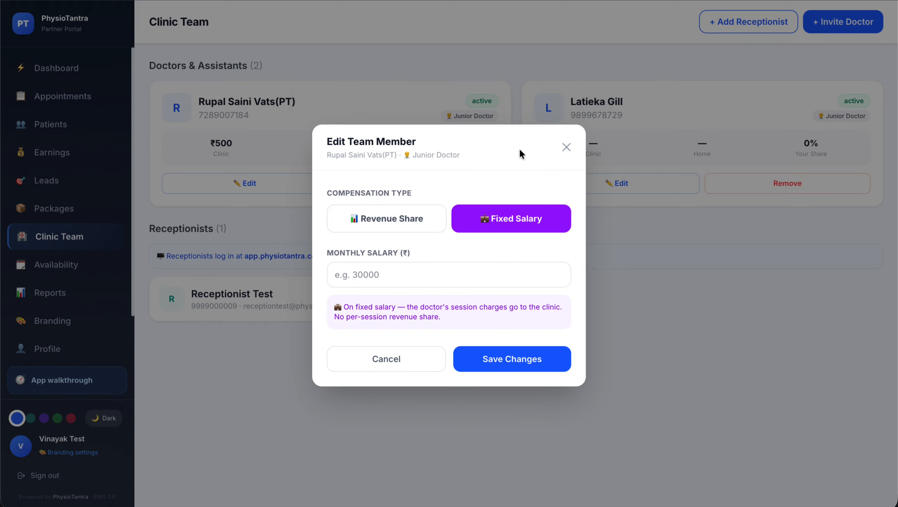
pyautogui.click(384, 276)
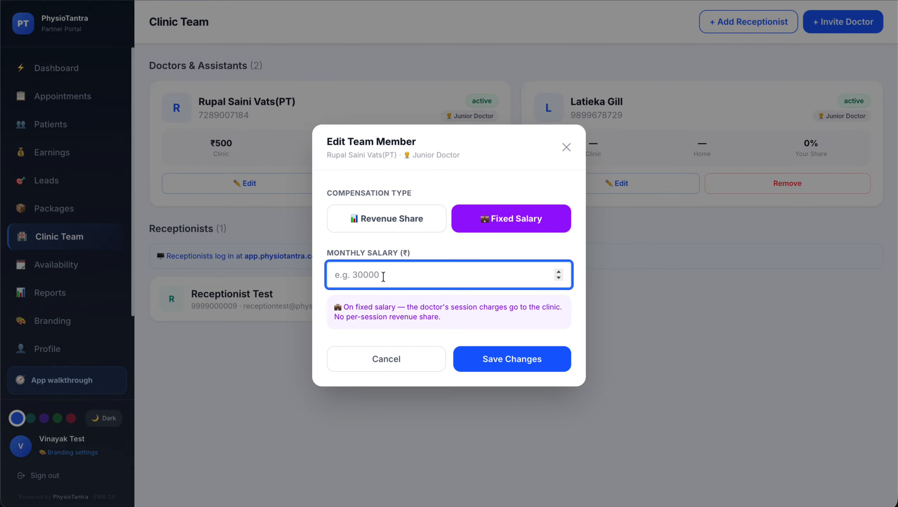
pyautogui.click(410, 218)
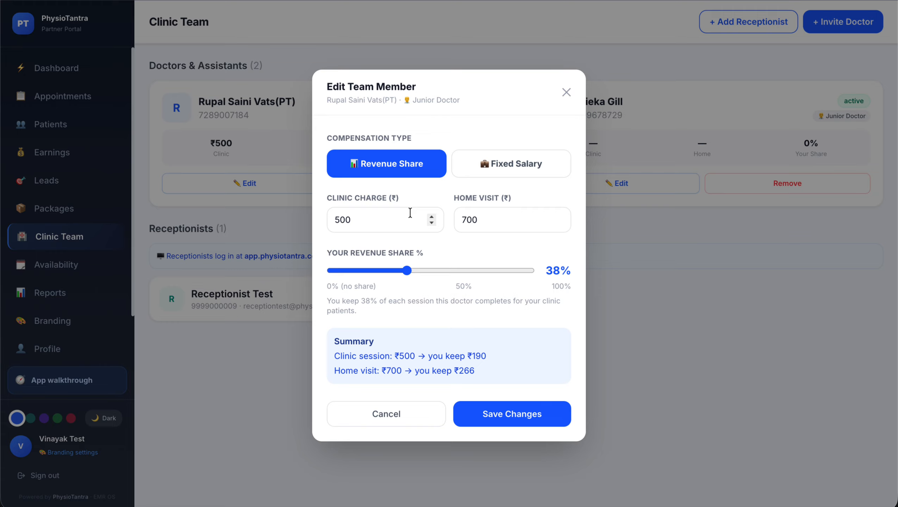
pyautogui.click(385, 408)
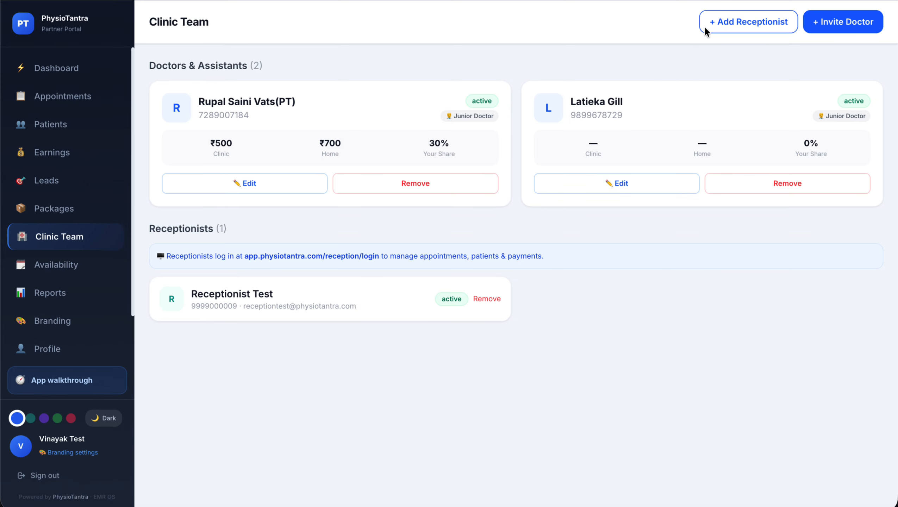
# Open the Add Receptionist form and cancel it without adding anyone
pyautogui.click(741, 21)
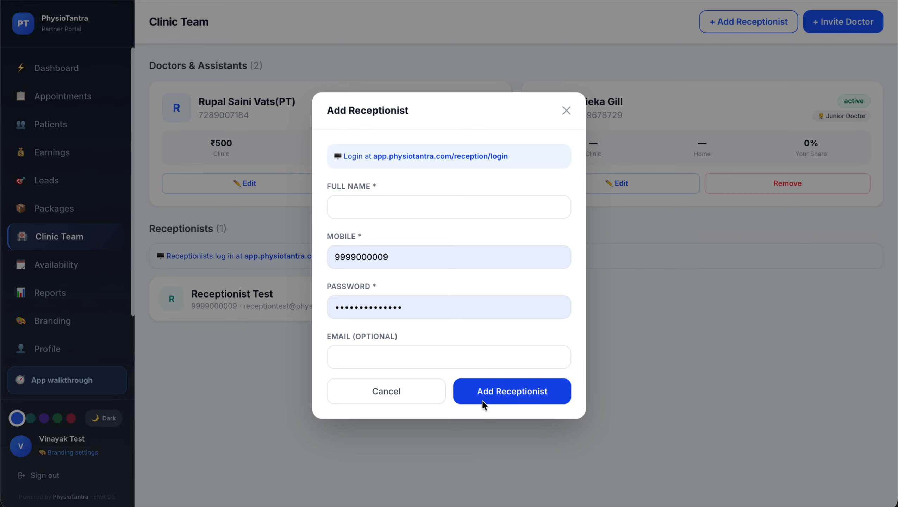
pyautogui.click(410, 398)
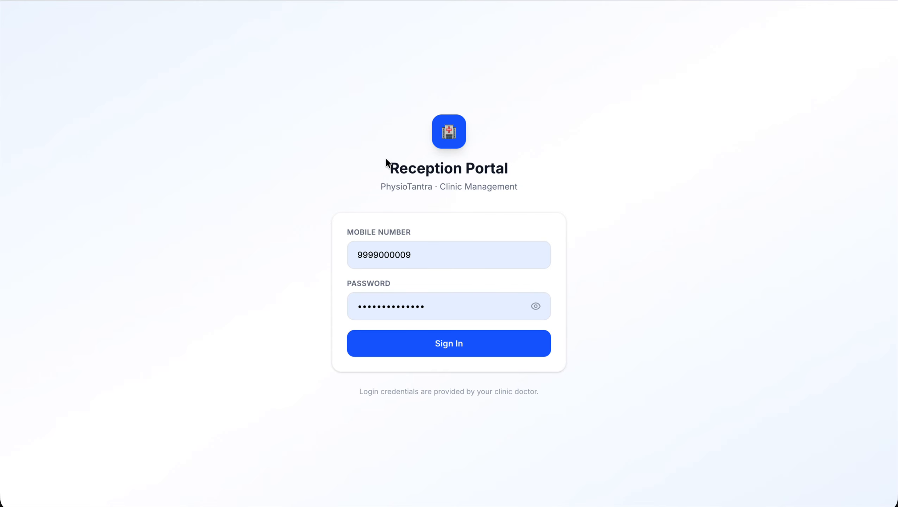
# Sign in to the Reception Portal and skip the app walkthrough tour
pyautogui.click(400, 355)
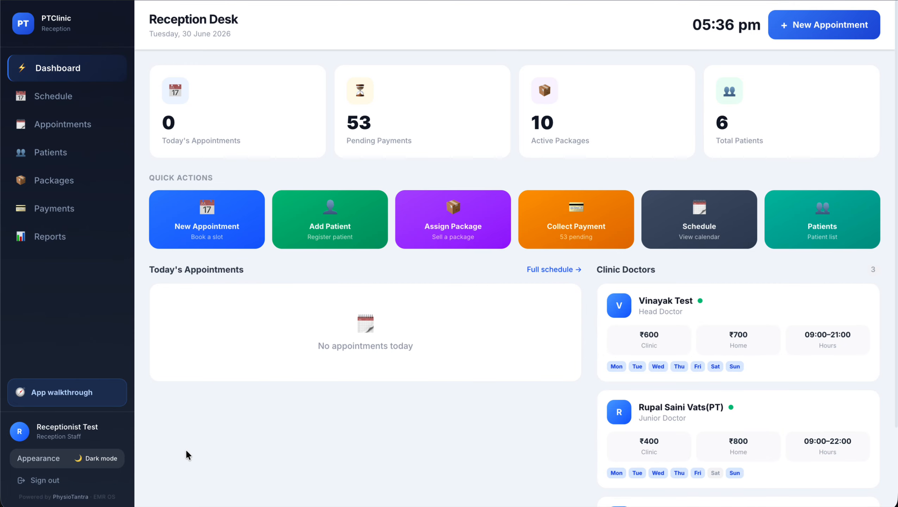
pyautogui.click(62, 394)
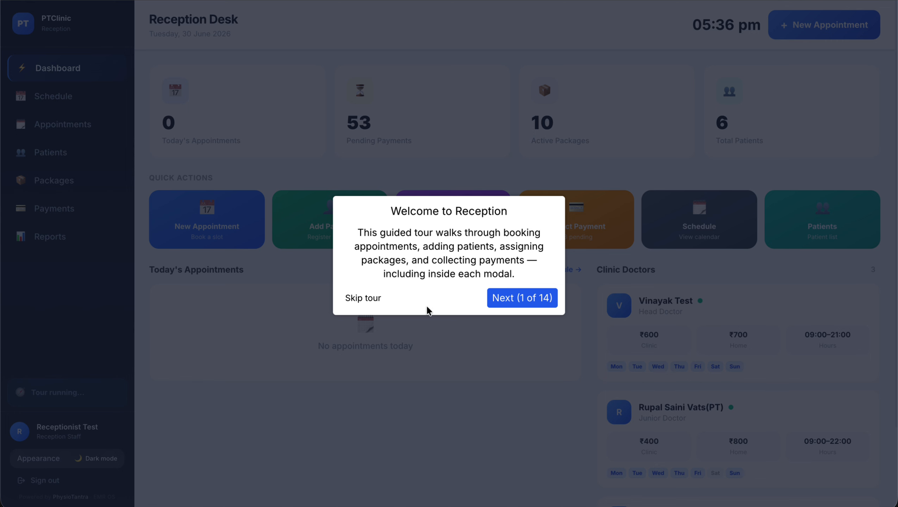
pyautogui.click(371, 298)
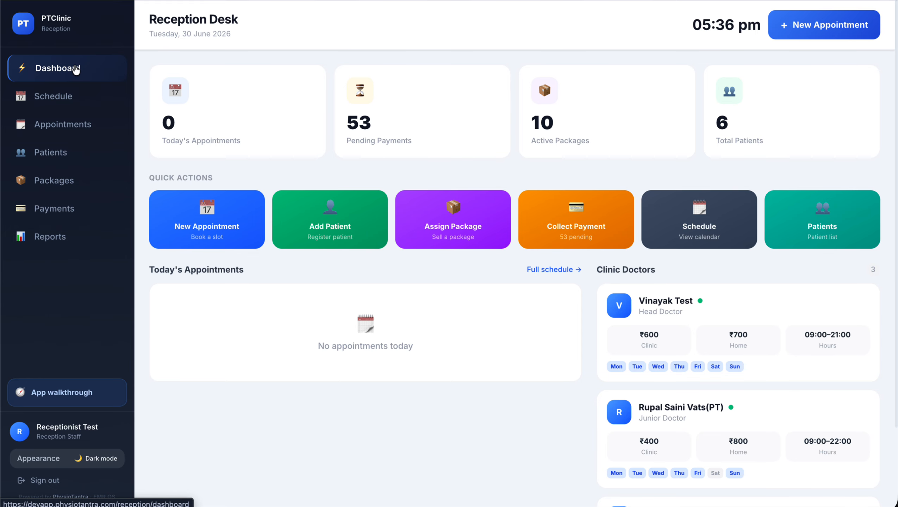
# Start a new appointment with the second doctor and find the patient by mobile number
pyautogui.click(213, 220)
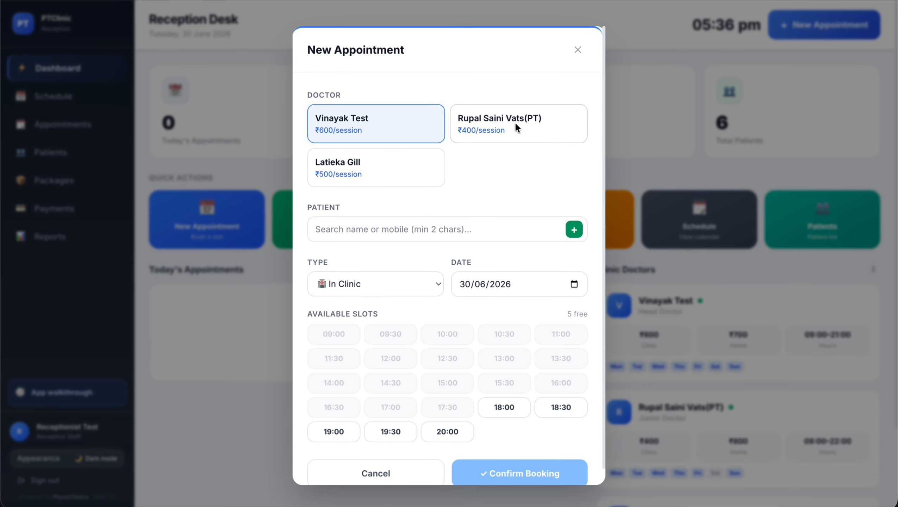
pyautogui.click(515, 121)
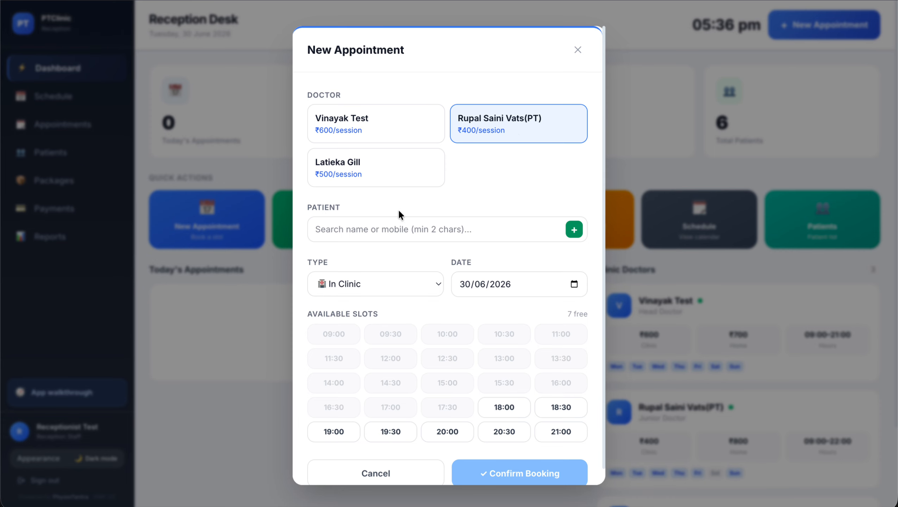
pyautogui.click(369, 227)
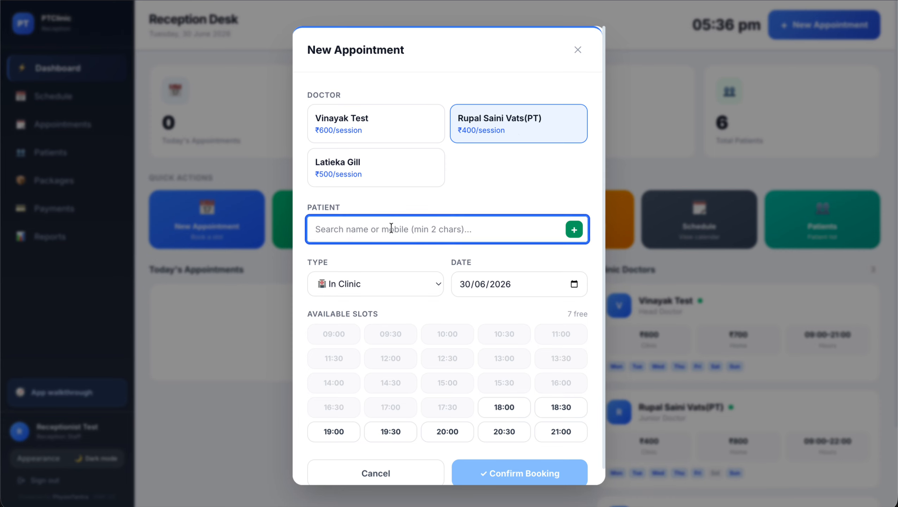
pyautogui.write('bhu')
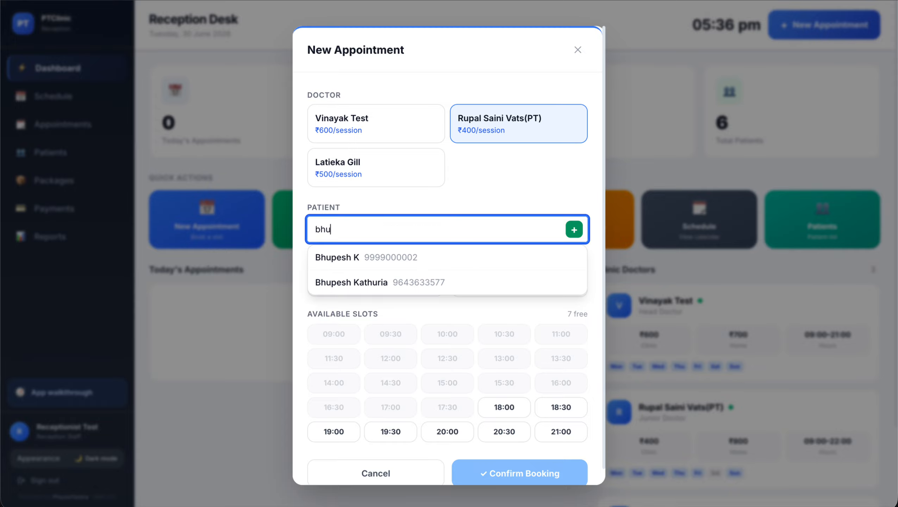
pyautogui.press('BackSpace')
pyautogui.press('BackSpace')
pyautogui.press('BackSpace')
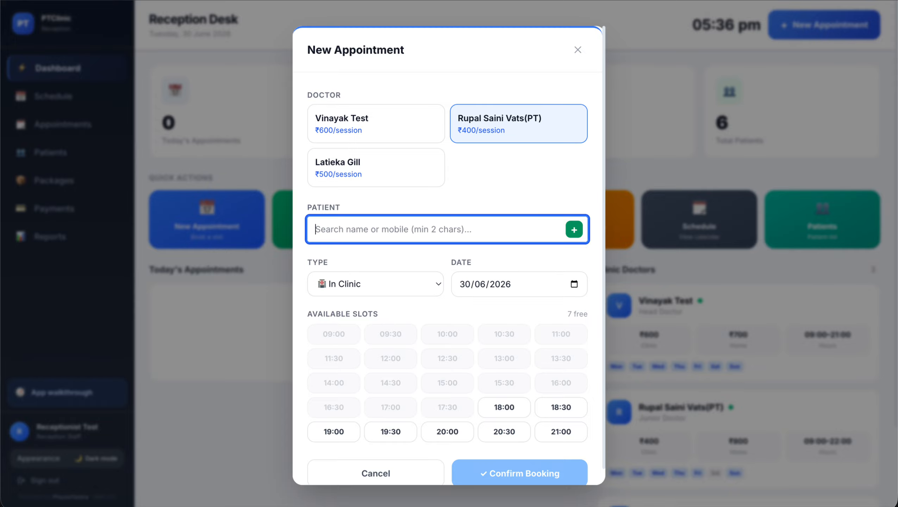
pyautogui.write('999')
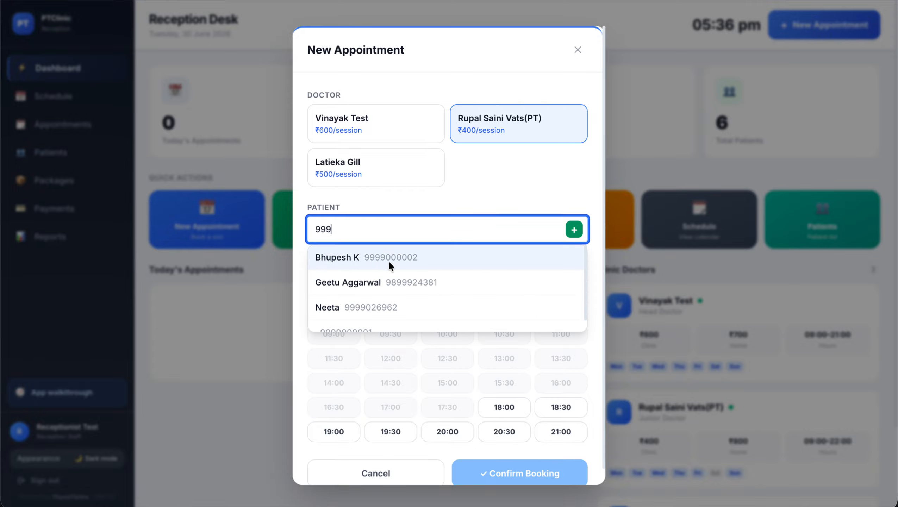
pyautogui.click(390, 257)
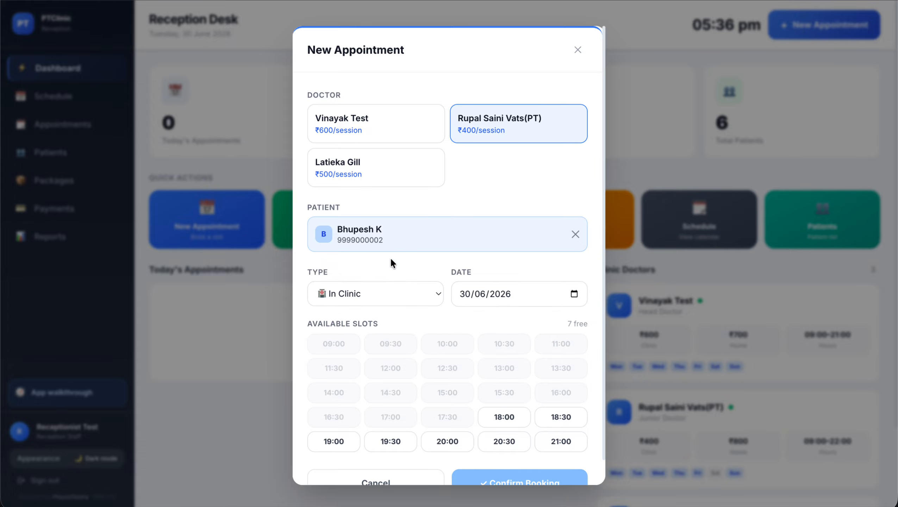
pyautogui.click(575, 234)
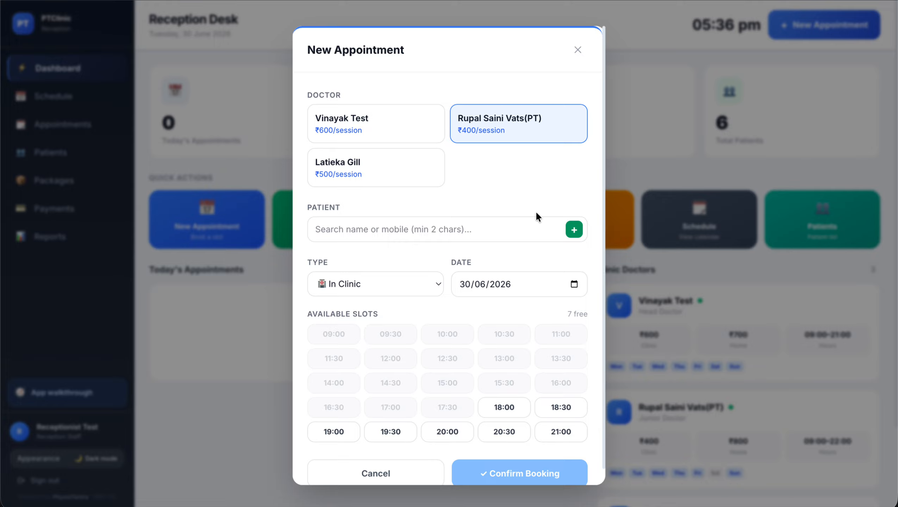
# Reselect the existing patient and book the 20:00 in-clinic slot on 30/06/2026
pyautogui.click(574, 230)
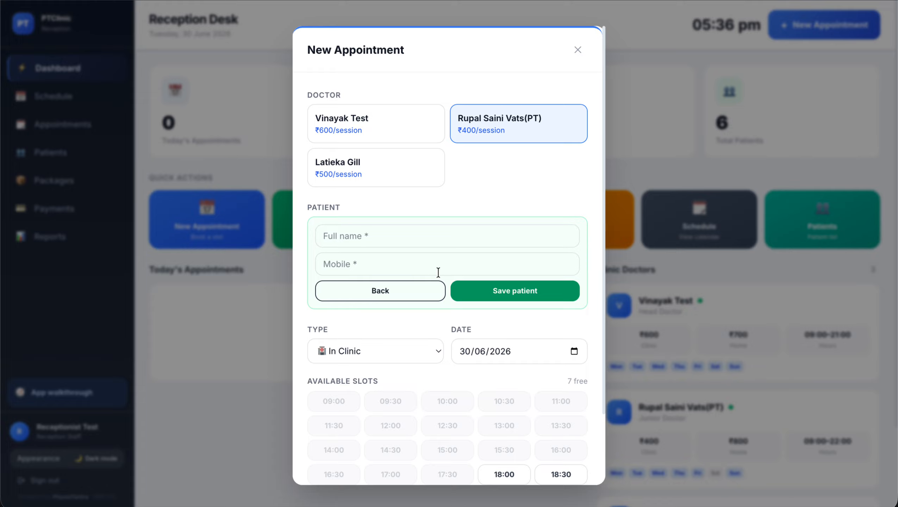
pyautogui.click(405, 291)
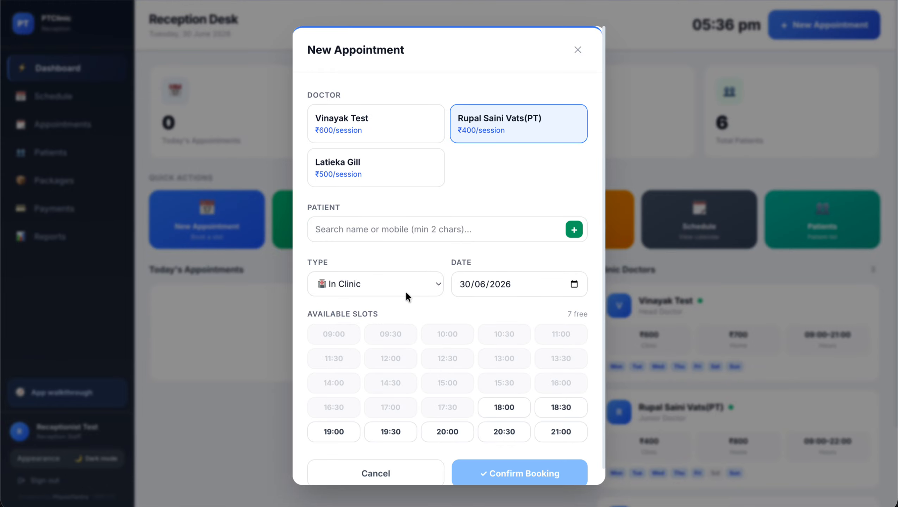
pyautogui.click(381, 231)
pyautogui.write('999')
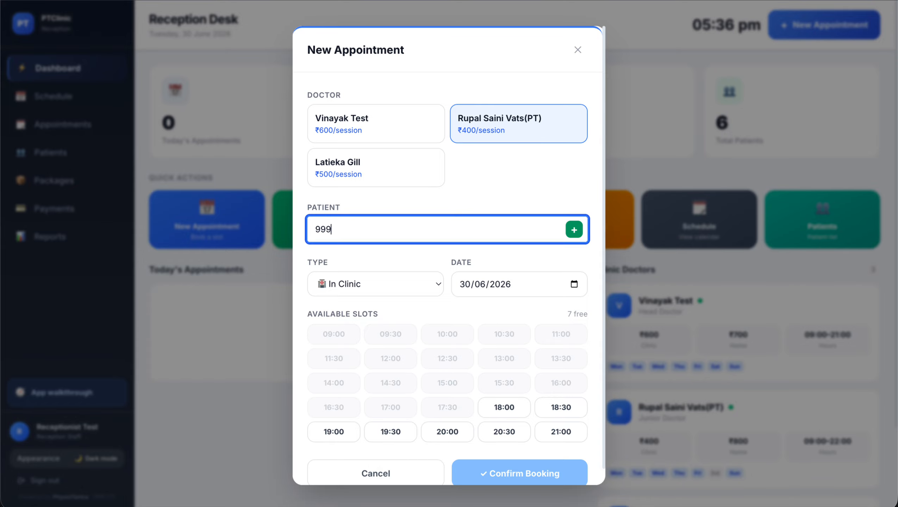
pyautogui.click(380, 265)
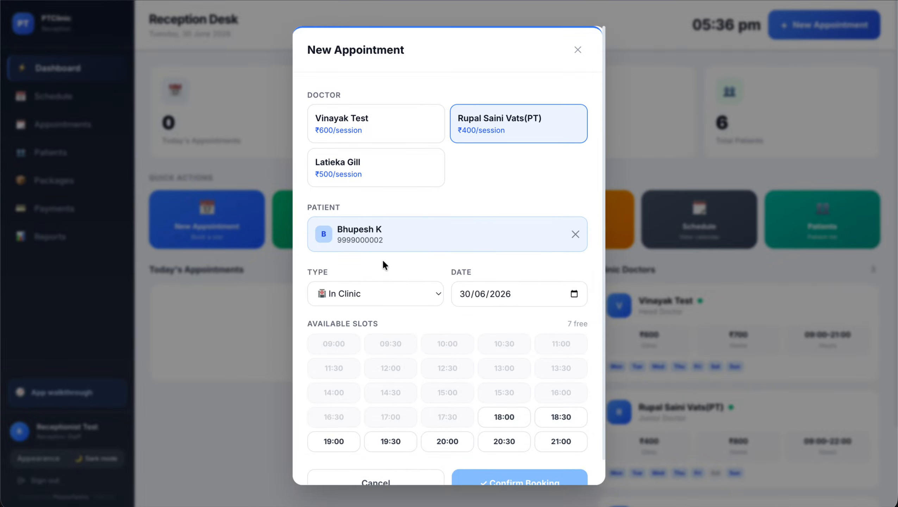
pyautogui.scroll(-2, 382, 265)
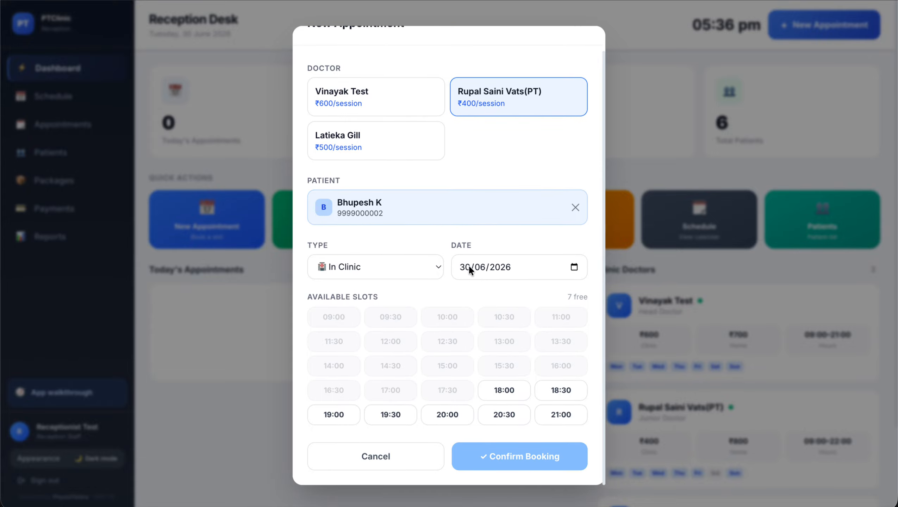
pyautogui.click(444, 421)
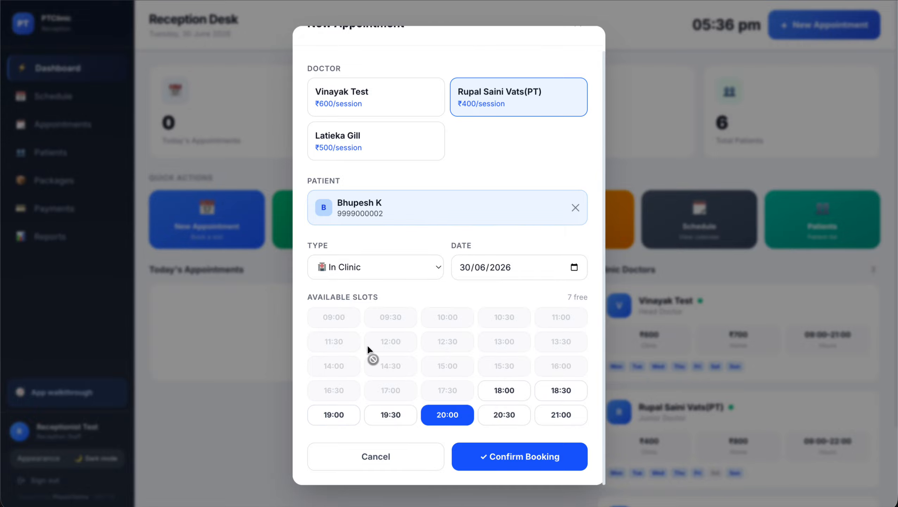
pyautogui.click(495, 459)
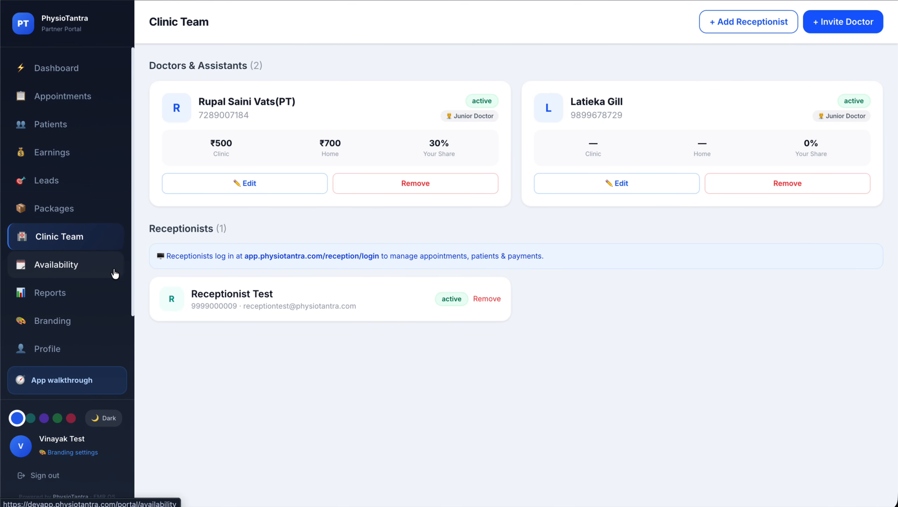
# Review working days, clinic hours, session charges, beds and custom slot overrides under Availability
pyautogui.click(88, 272)
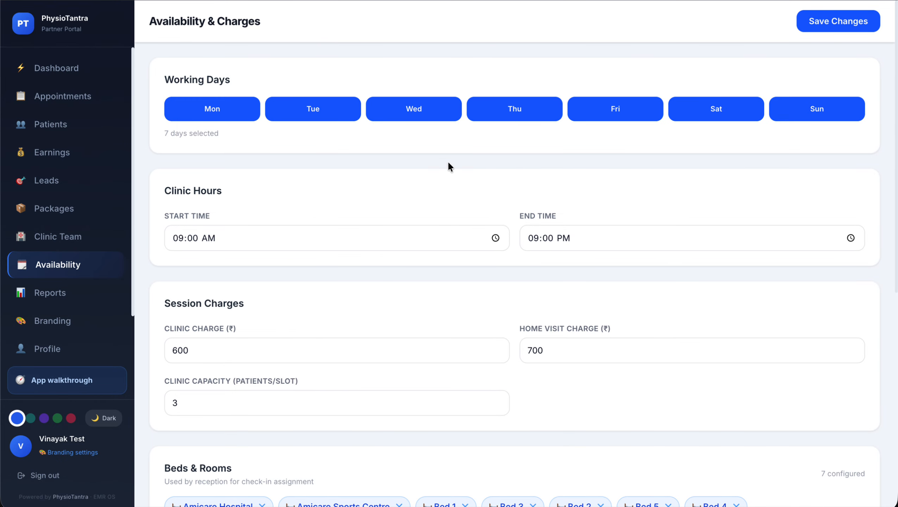
pyautogui.click(90, 76)
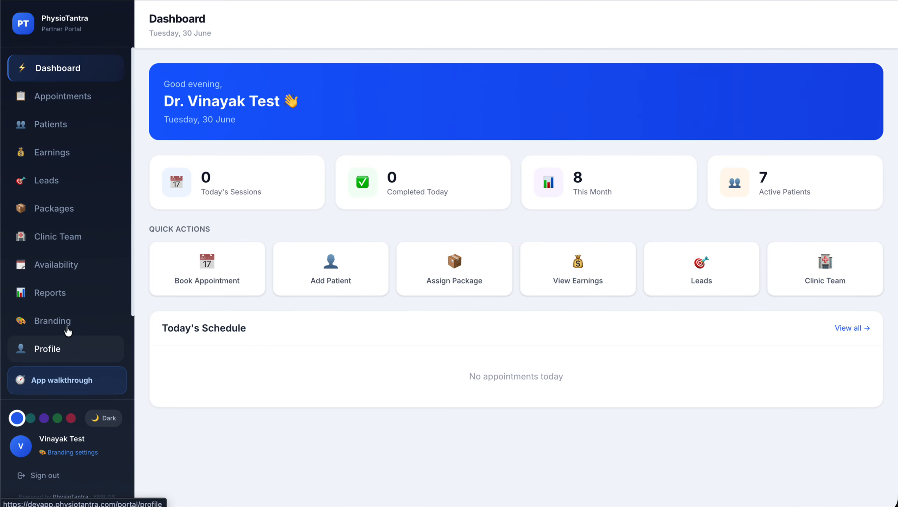
pyautogui.click(79, 279)
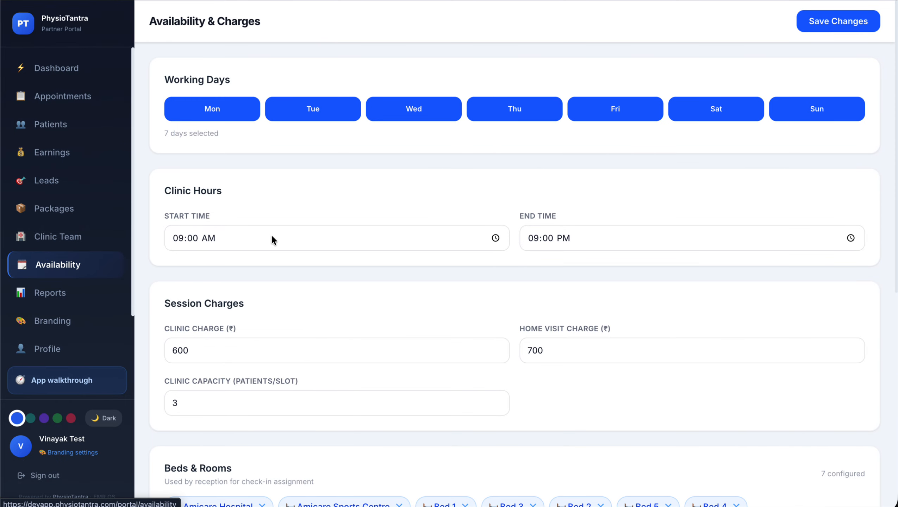
pyautogui.scroll(-4, 271, 235)
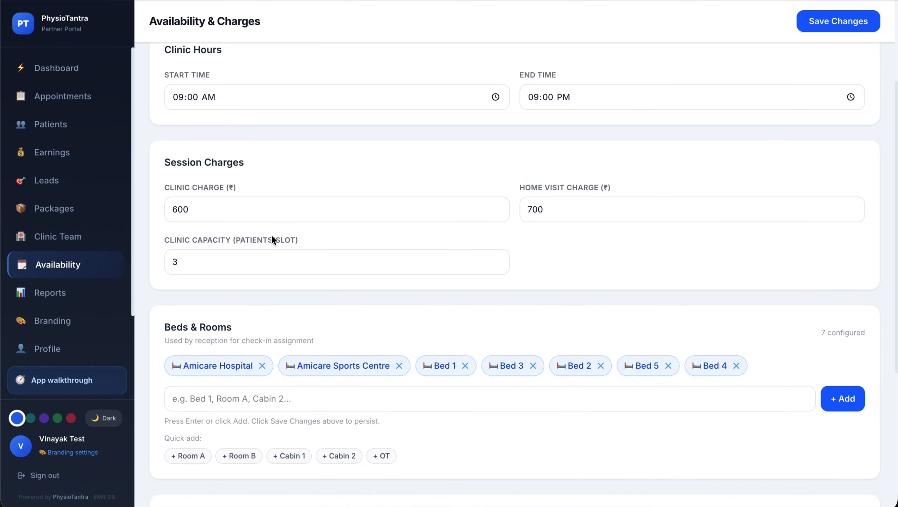
pyautogui.scroll(-7, 273, 237)
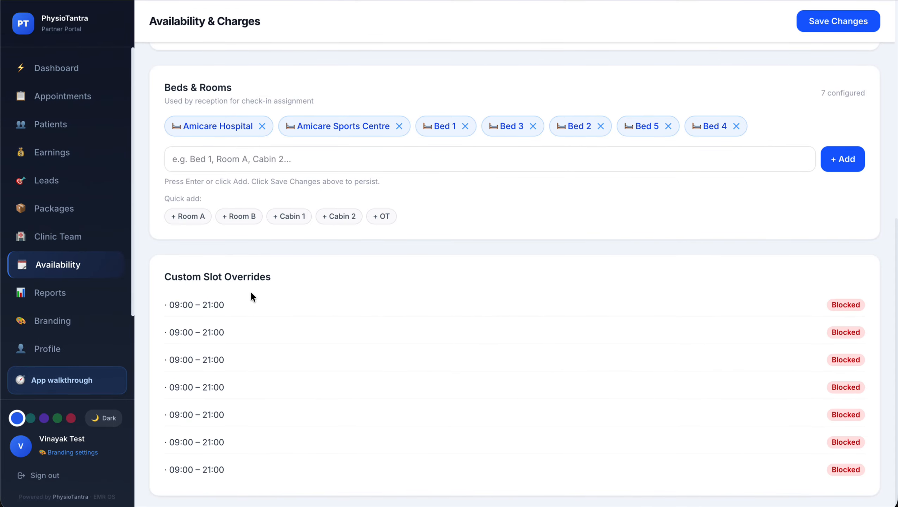
pyautogui.scroll(10, 266, 419)
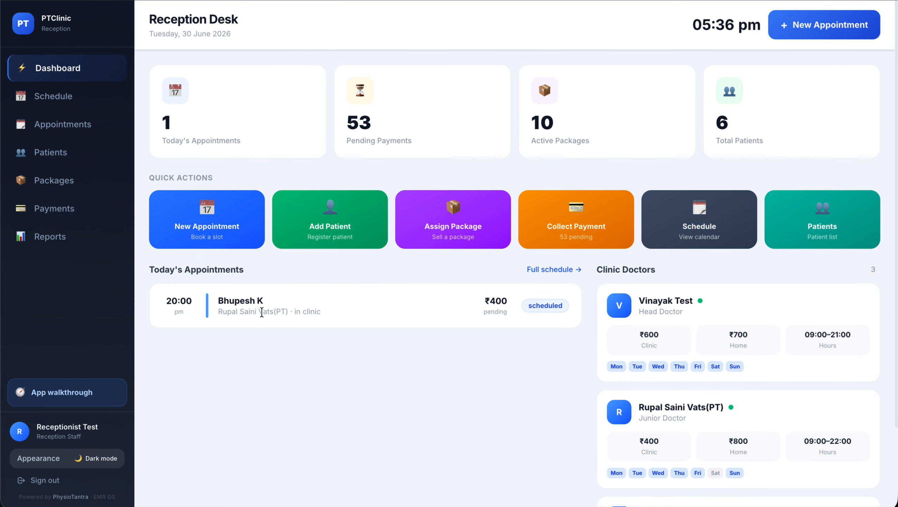
# Book the searched patient with the head doctor into the 19:30 in-clinic slot at ₹600
pyautogui.click(214, 220)
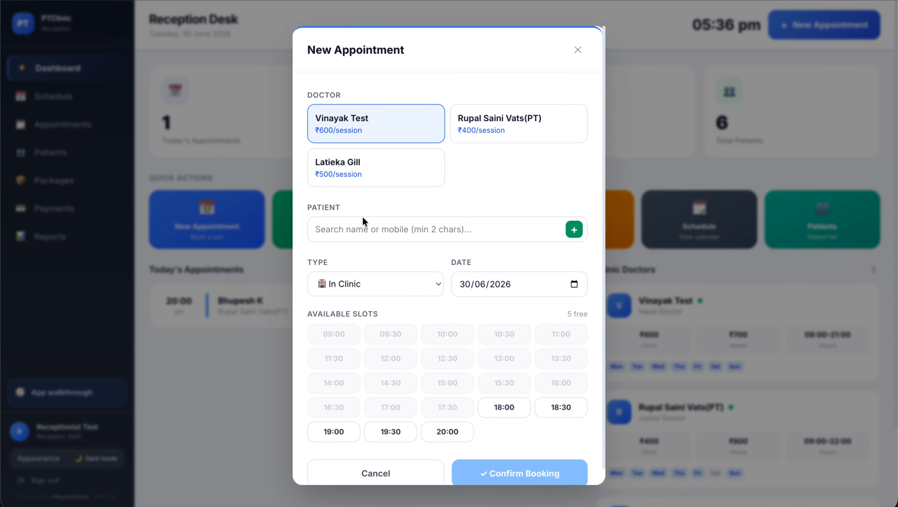
pyautogui.click(373, 223)
pyautogui.write('bh')
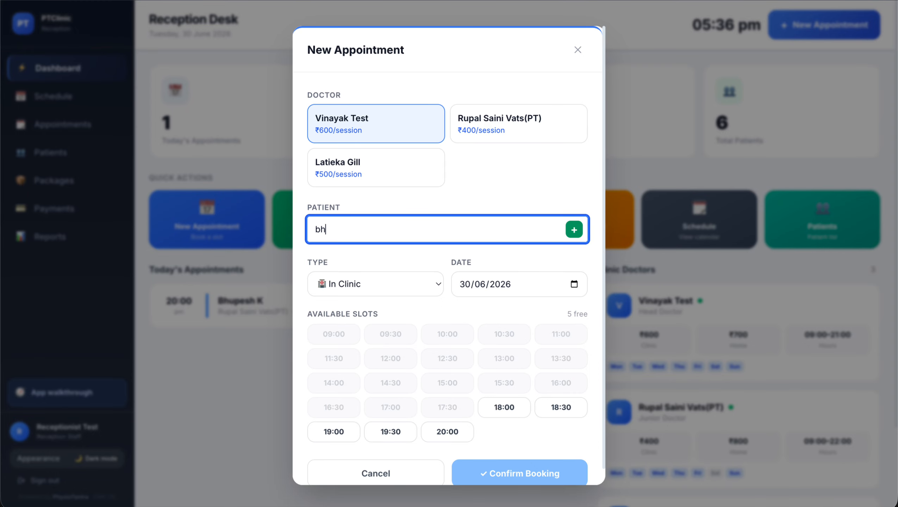
pyautogui.click(364, 286)
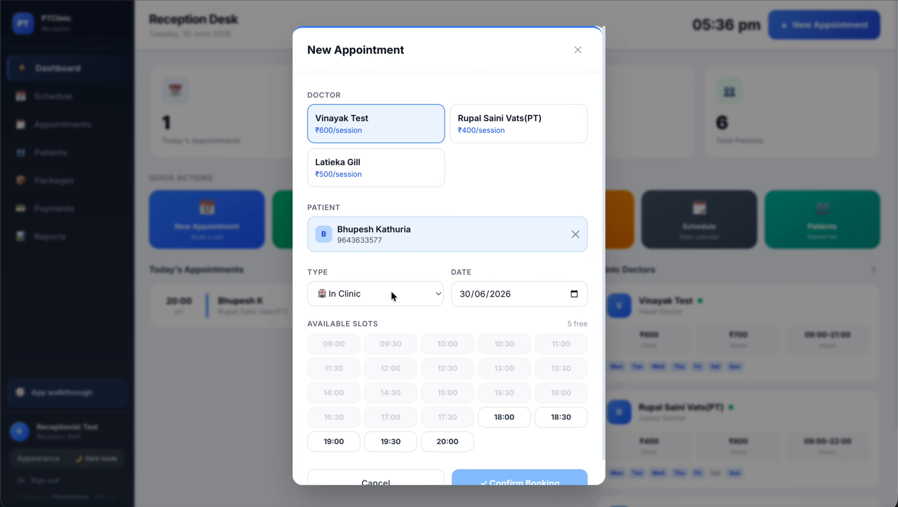
pyautogui.click(390, 442)
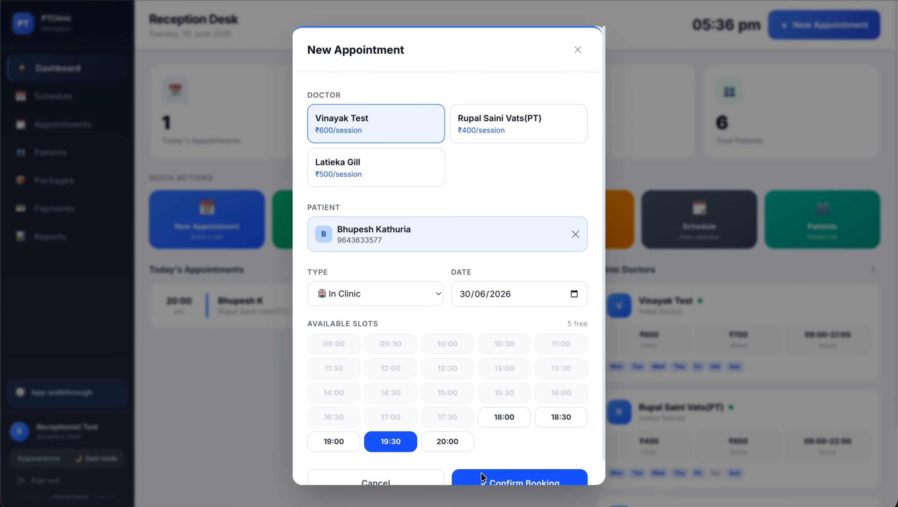
pyautogui.click(483, 478)
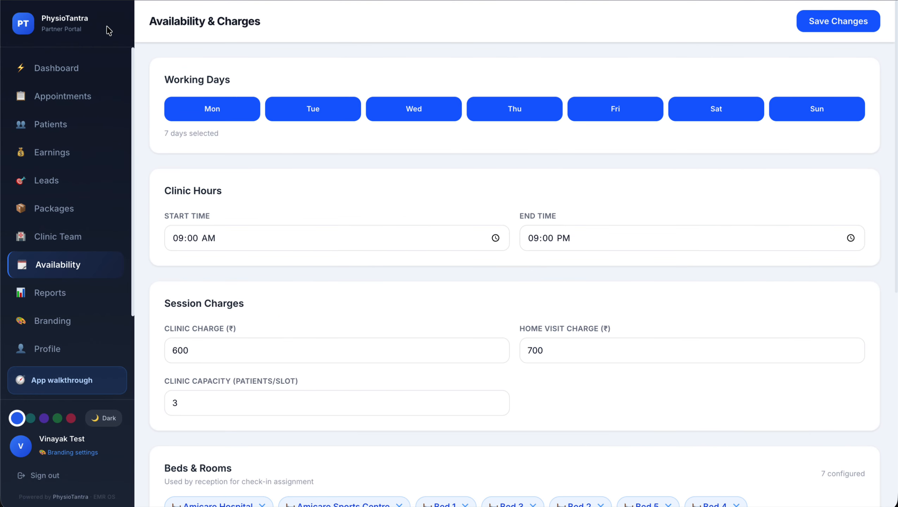
# Go to the Reception Desk dashboard listing the 19:30 and 20:00 appointments
pyautogui.click(58, 73)
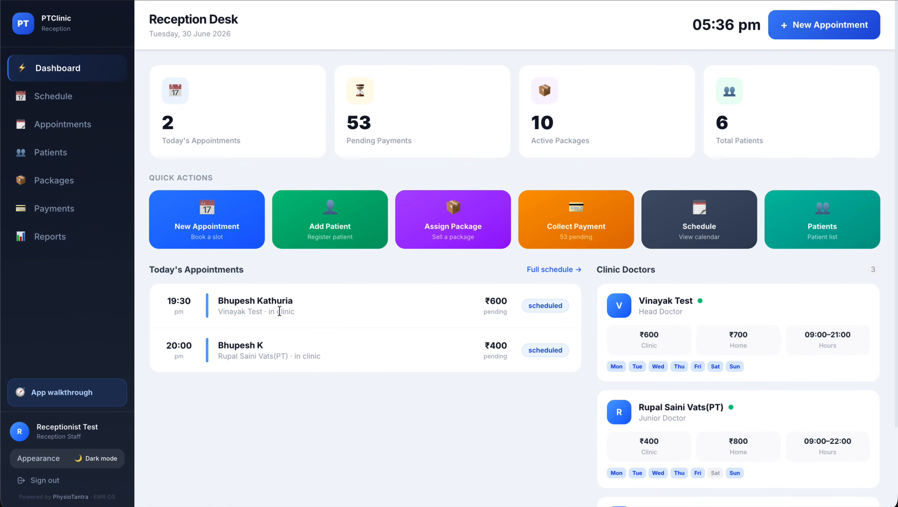
# Open Appointments, filter by each doctor in turn, then show All doctors' bookings
pyautogui.click(66, 127)
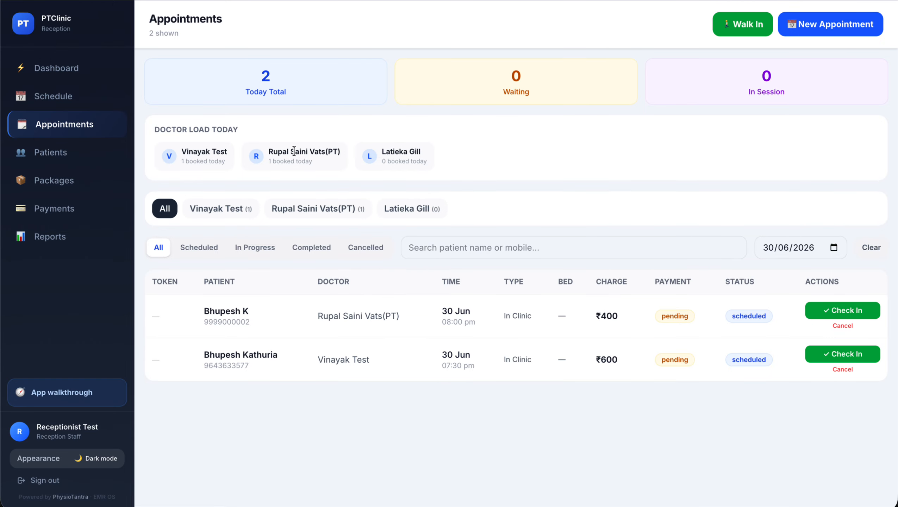
pyautogui.click(306, 207)
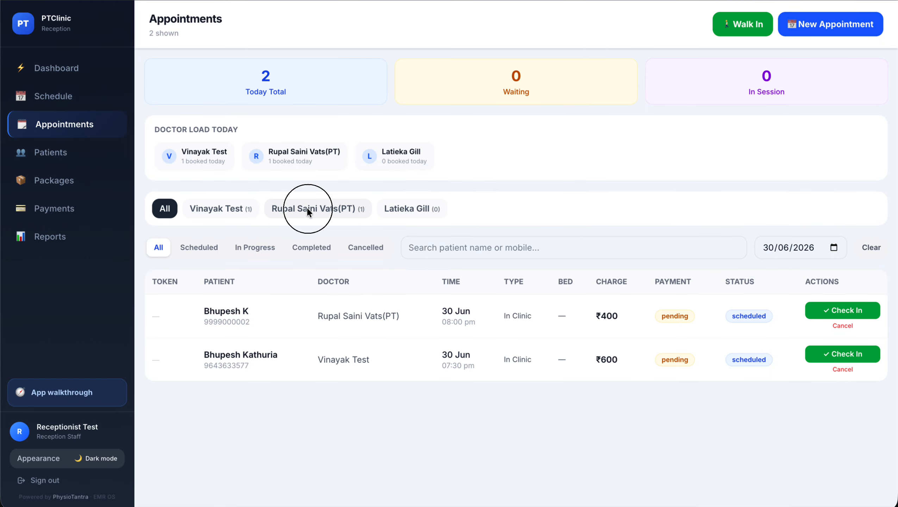
pyautogui.click(227, 203)
pyautogui.click(334, 215)
pyautogui.click(241, 210)
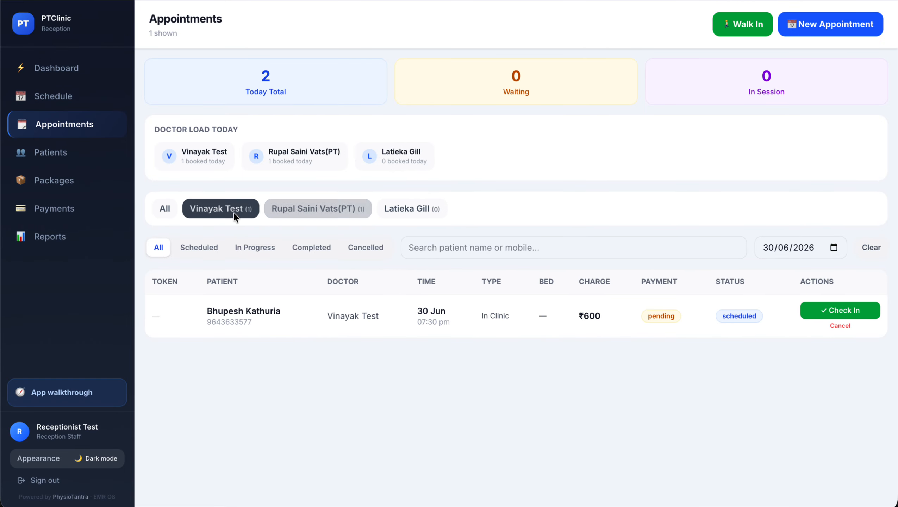
pyautogui.click(167, 210)
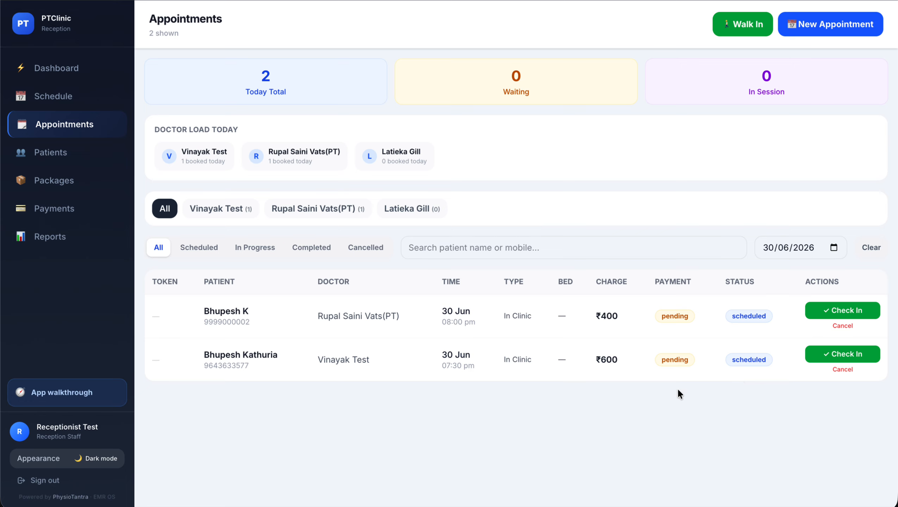
# Check in the 19:30 patient on Bed 1 so they get token 1
pyautogui.click(835, 355)
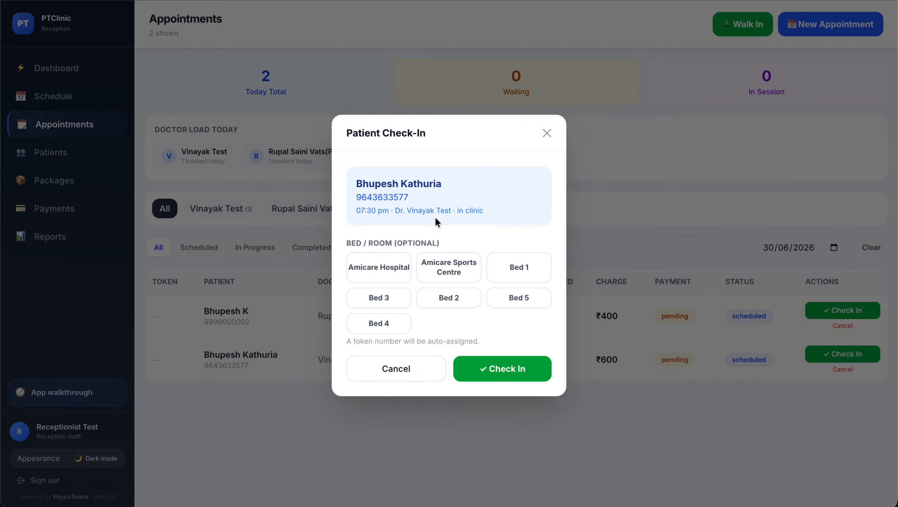
pyautogui.click(527, 259)
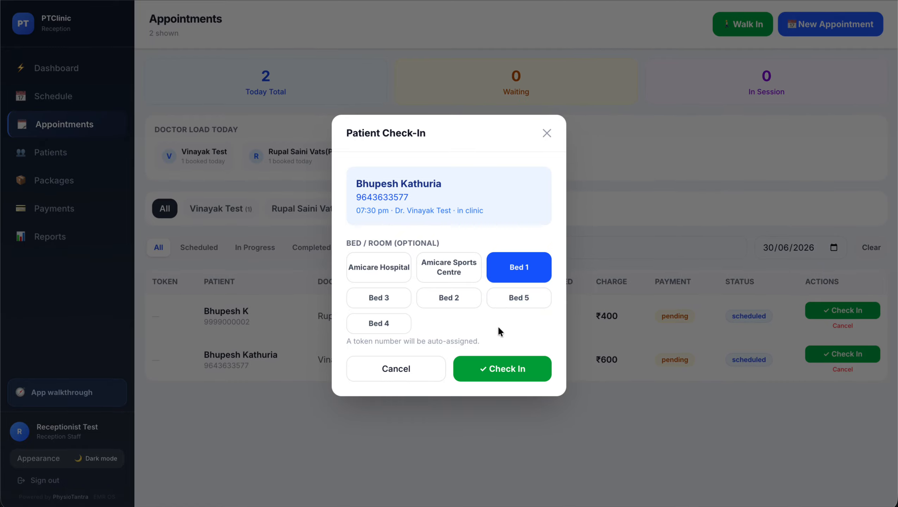
pyautogui.click(501, 361)
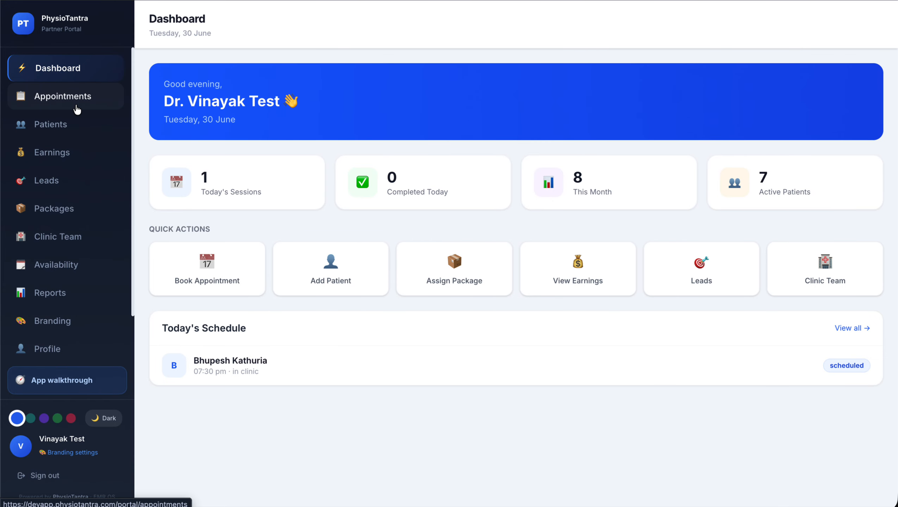
# Open the 19:30 appointment from the doctor's appointments list and start its treatment session
pyautogui.click(77, 110)
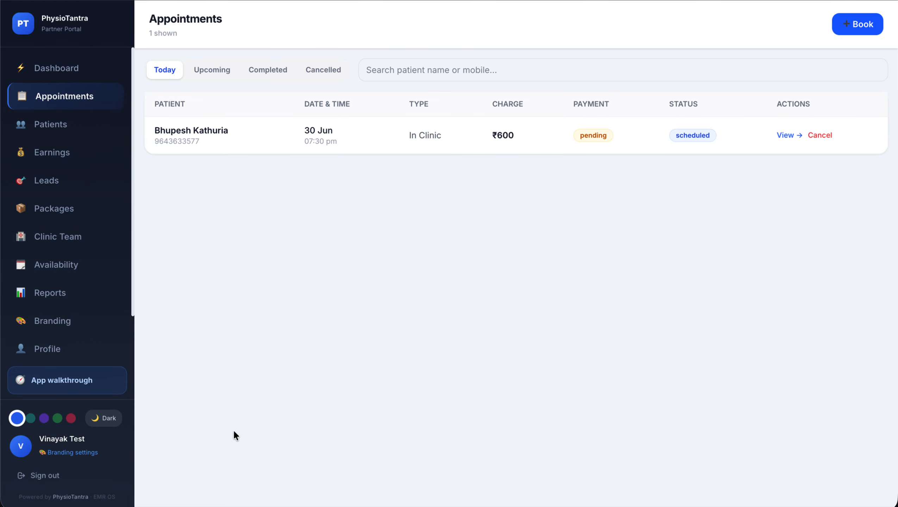
pyautogui.click(786, 141)
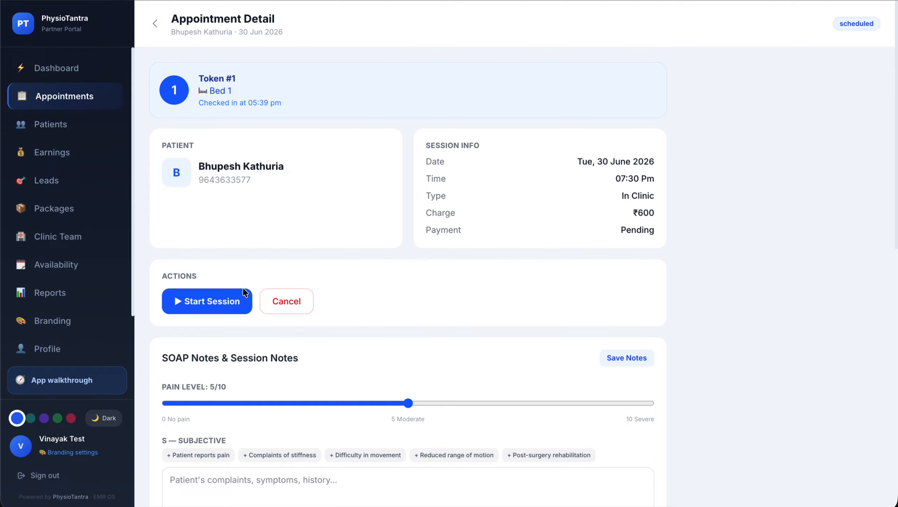
pyautogui.click(209, 295)
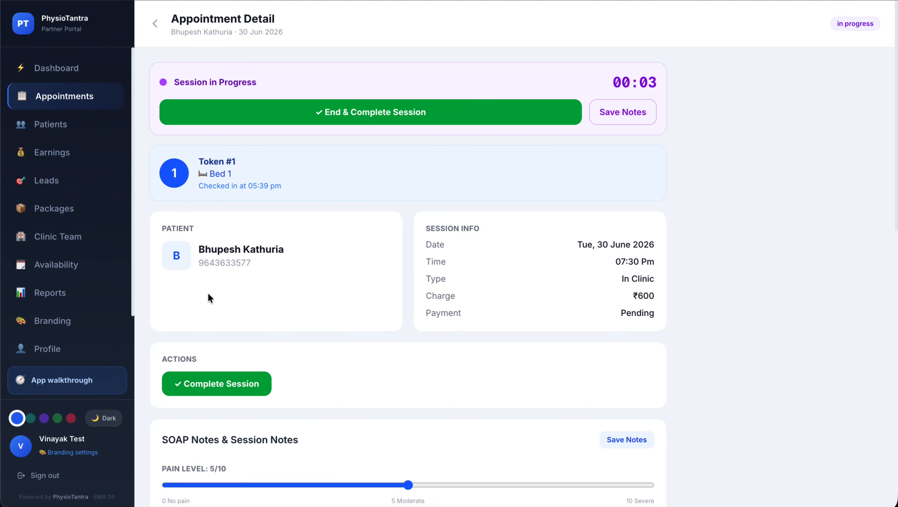
pyautogui.scroll(-4, 208, 292)
pyautogui.scroll(4, 208, 292)
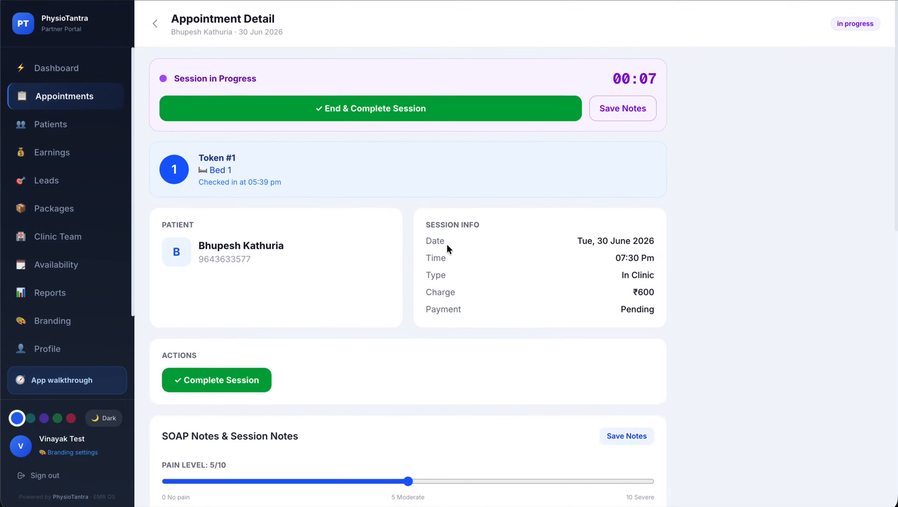
pyautogui.scroll(-10, 446, 243)
# Set the pain level to 7/10 and add 'Patient reports pain' to the subjective notes
pyautogui.click(411, 156)
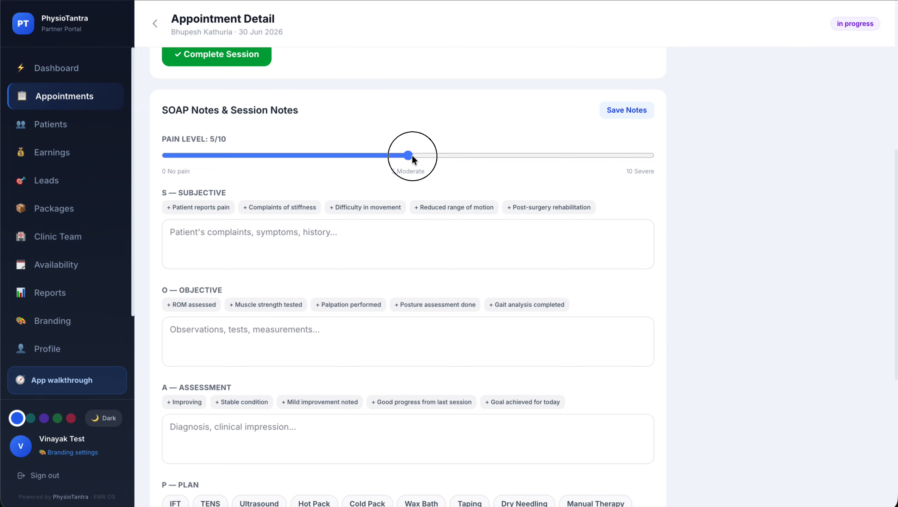
pyautogui.moveTo(412, 157); pyautogui.dragTo(451, 156)
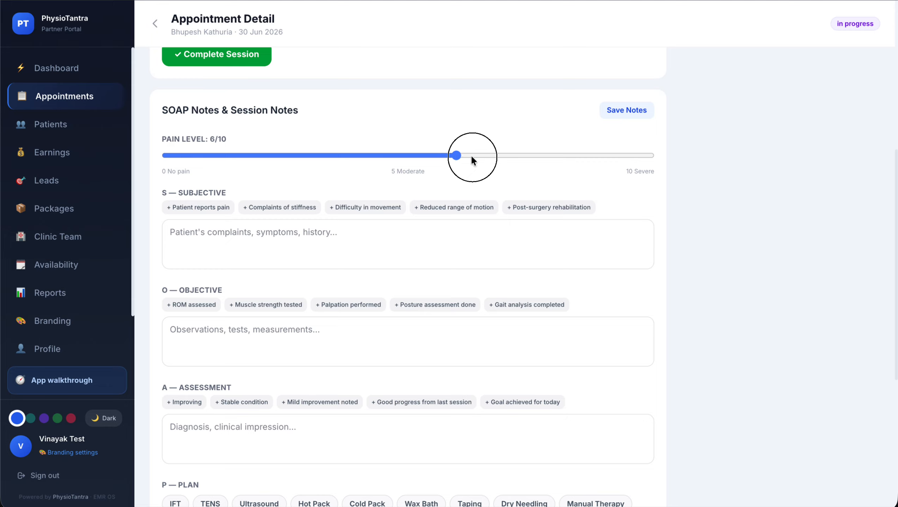
pyautogui.moveTo(472, 158); pyautogui.dragTo(492, 159)
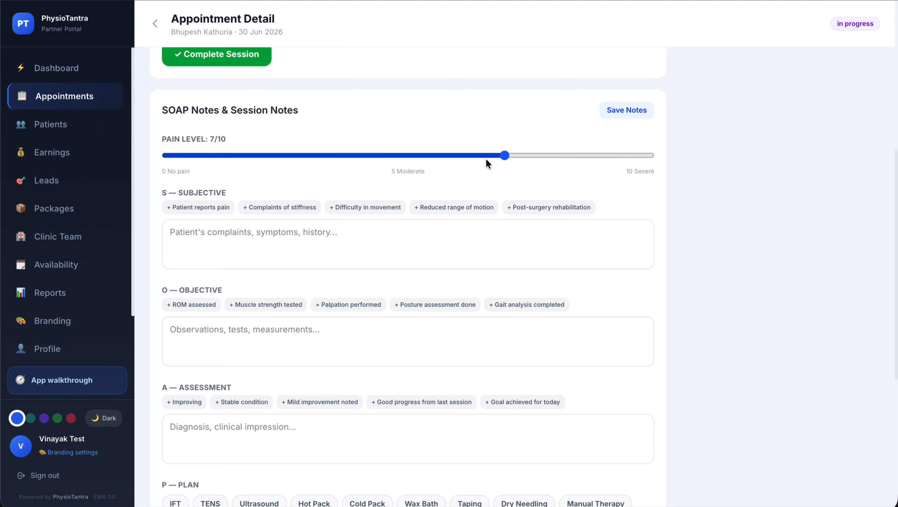
pyautogui.click(197, 207)
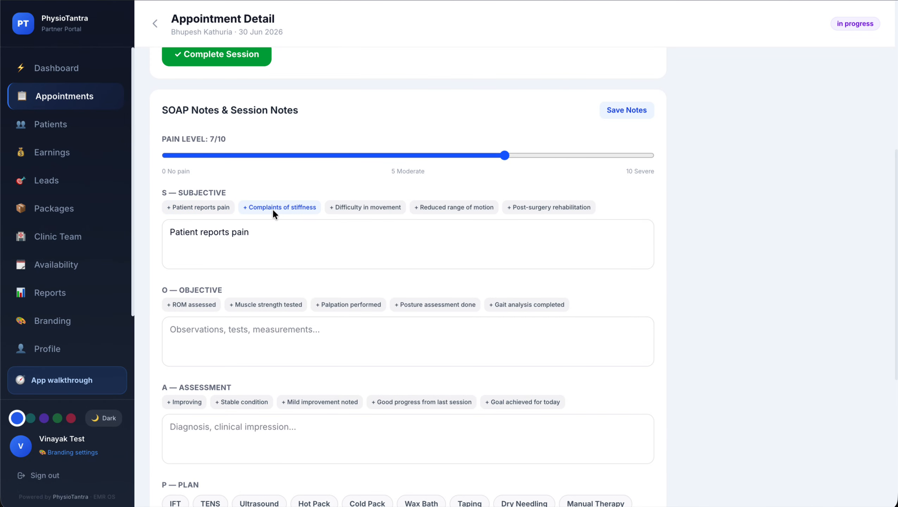
pyautogui.click(296, 228)
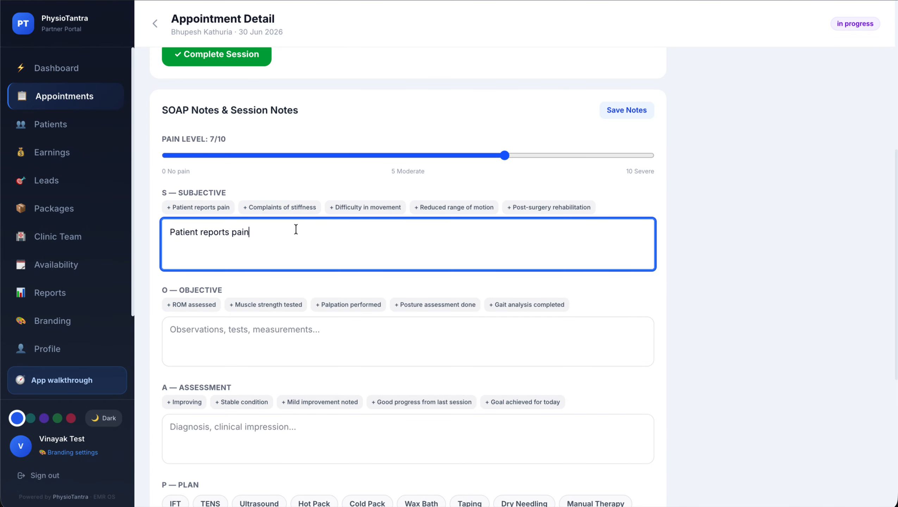
pyautogui.press('BackSpace')
# Add 'ROM assessed' to objective notes and 'Improving; Stable condition' to the assessment
pyautogui.click(197, 305)
pyautogui.scroll(-3, 199, 305)
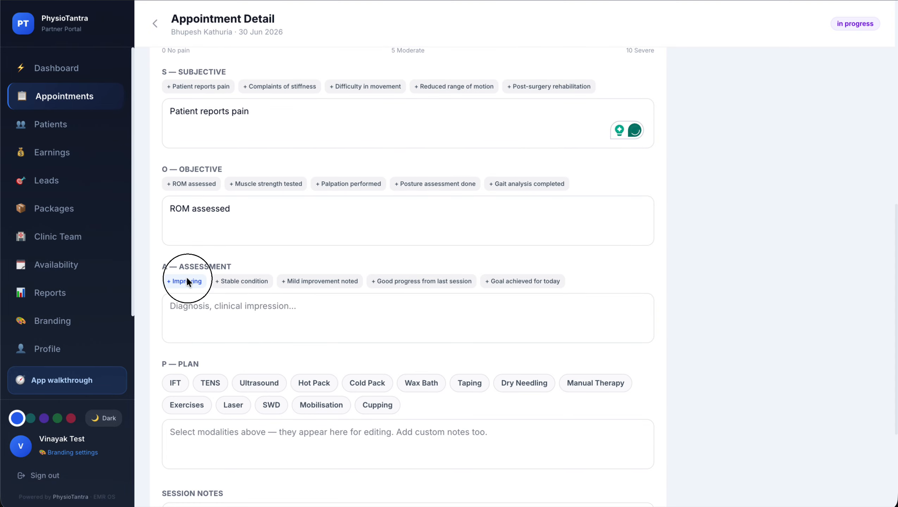
pyautogui.click(187, 281)
pyautogui.click(260, 283)
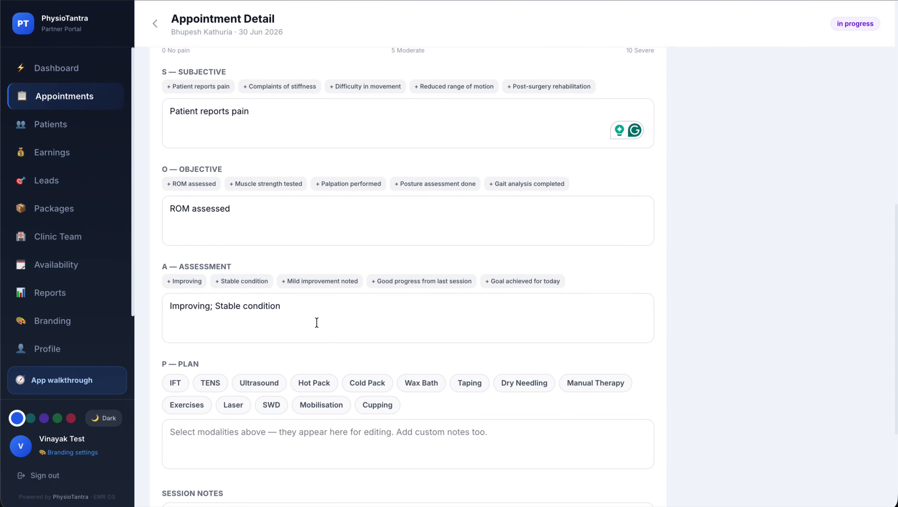
# Plan IFT, TENS, Ultrasound at 10 min, Hot Pack and Cold Pack in the treatment plan
pyautogui.scroll(-3, 317, 323)
pyautogui.click(174, 280)
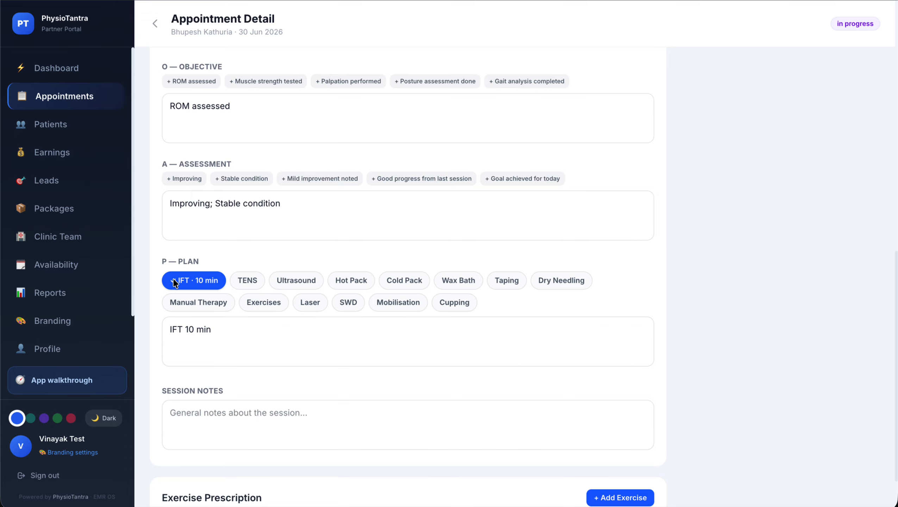
pyautogui.click(237, 284)
pyautogui.click(321, 286)
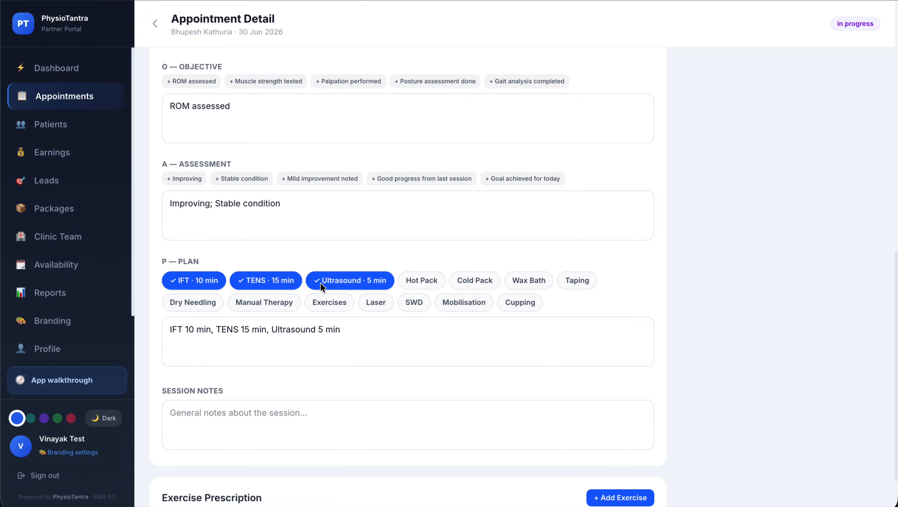
pyautogui.click(413, 283)
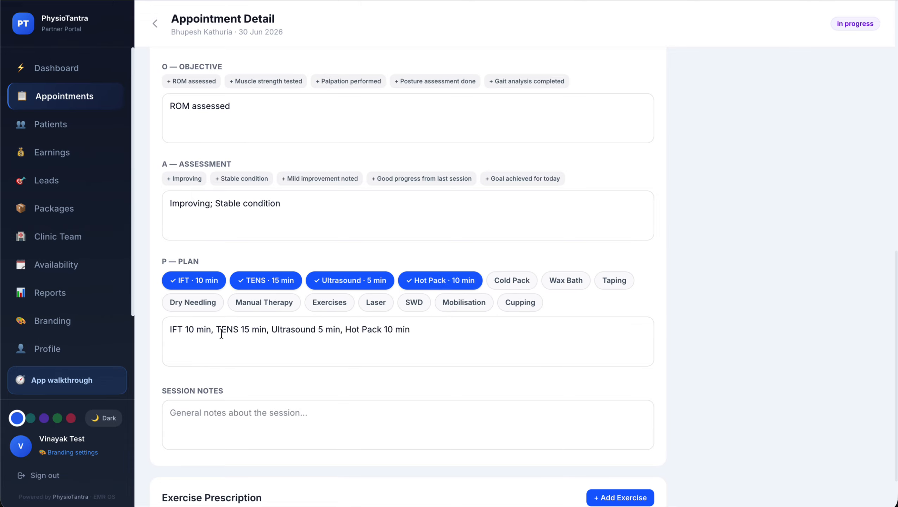
pyautogui.click(323, 335)
pyautogui.press('BackSpace')
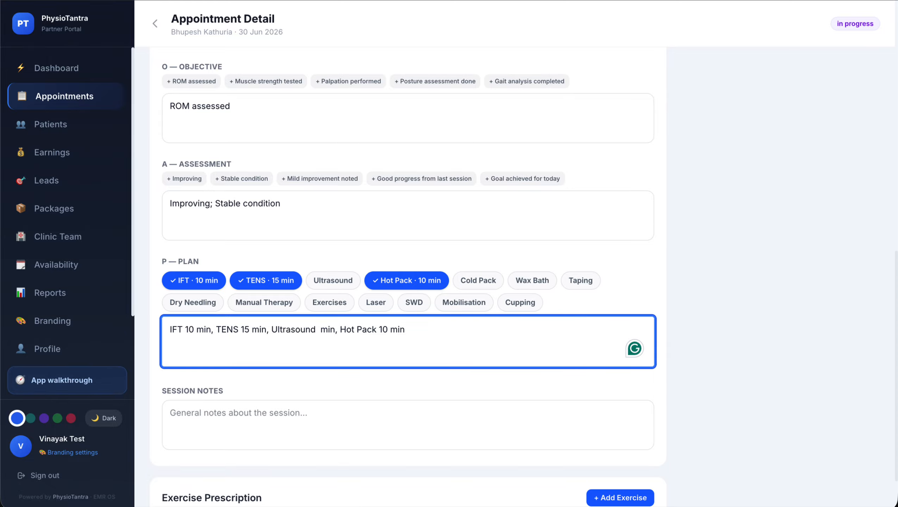
pyautogui.write('10')
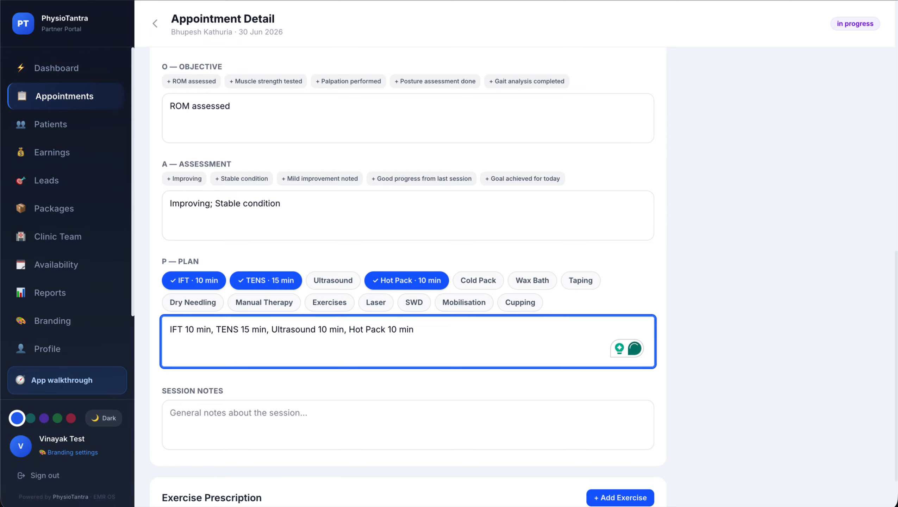
pyautogui.click(479, 283)
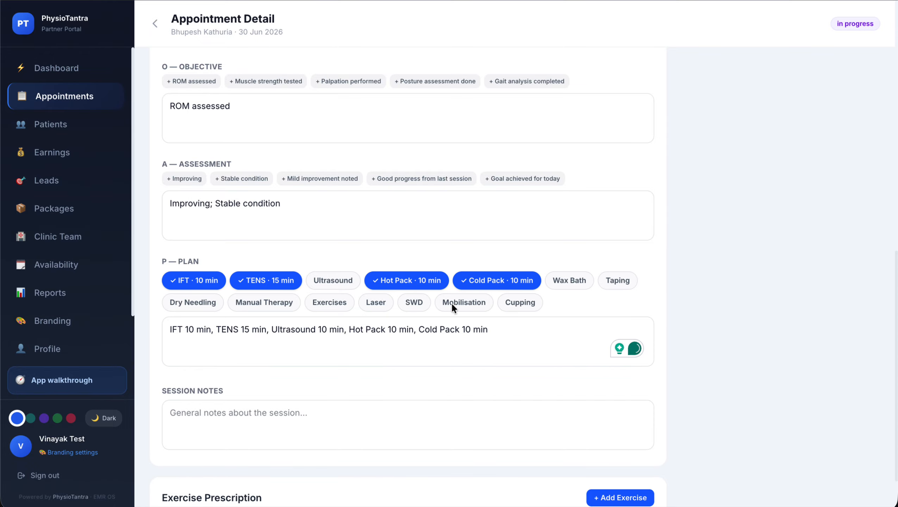
pyautogui.scroll(-2, 331, 393)
pyautogui.click(286, 360)
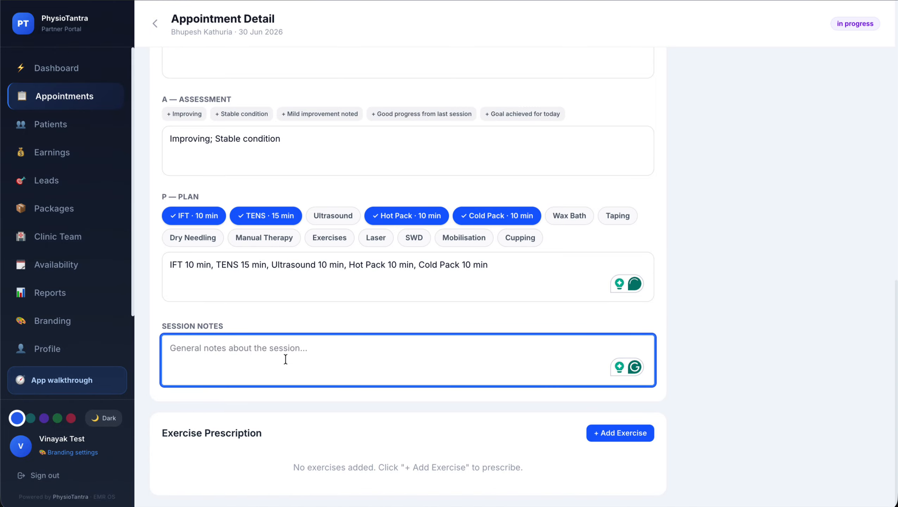
# Prescribe Calf Raises and Balance Board Exercises at 3 sets of 10 reps each
pyautogui.click(620, 433)
pyautogui.scroll(-2, 526, 404)
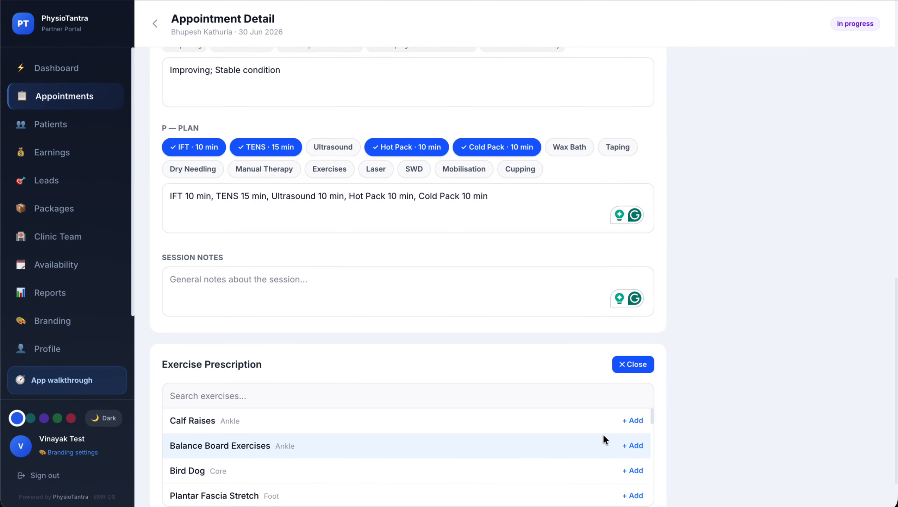
pyautogui.click(629, 422)
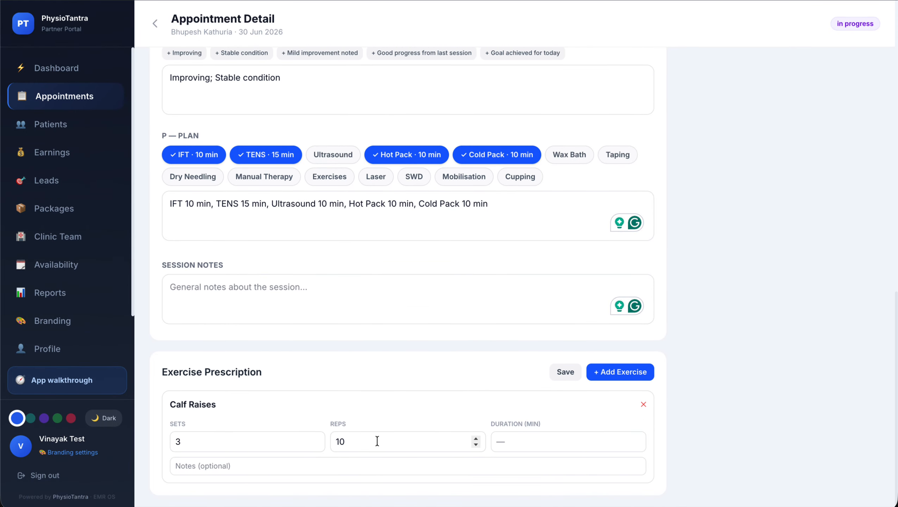
pyautogui.click(605, 372)
pyautogui.scroll(-4, 472, 389)
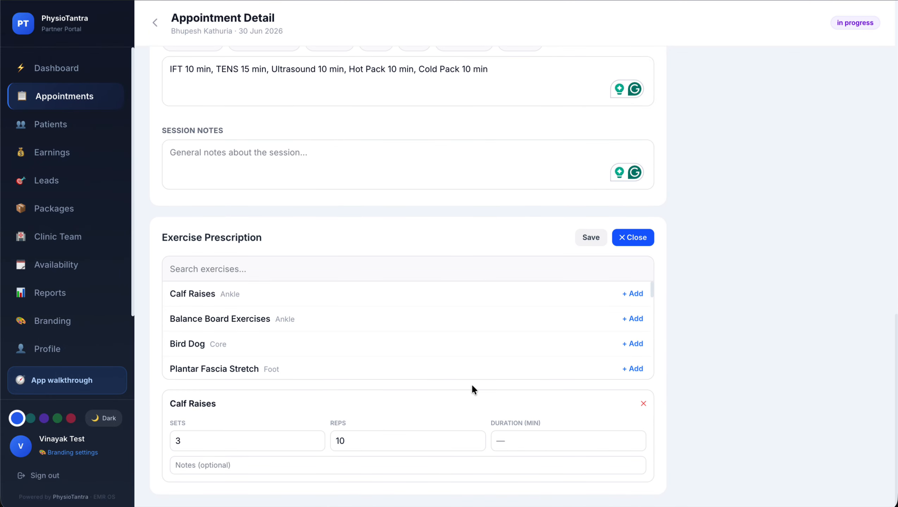
pyautogui.click(332, 321)
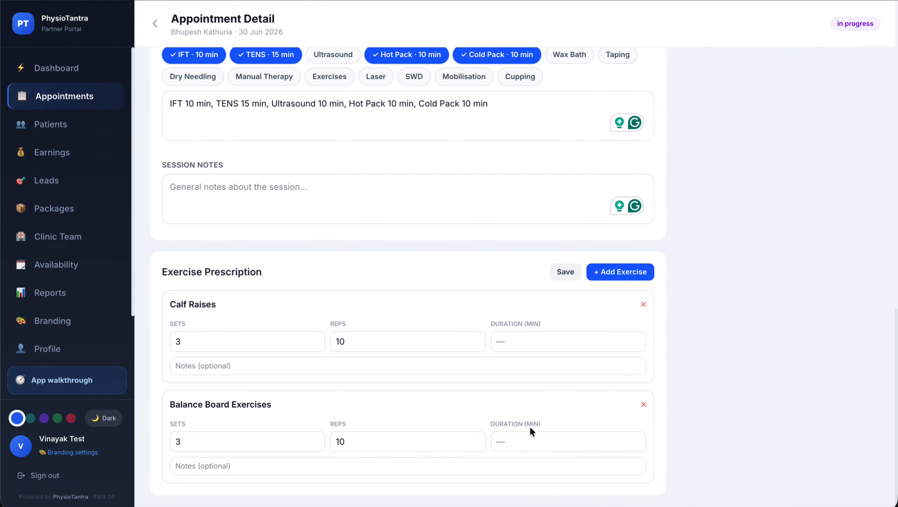
pyautogui.click(621, 272)
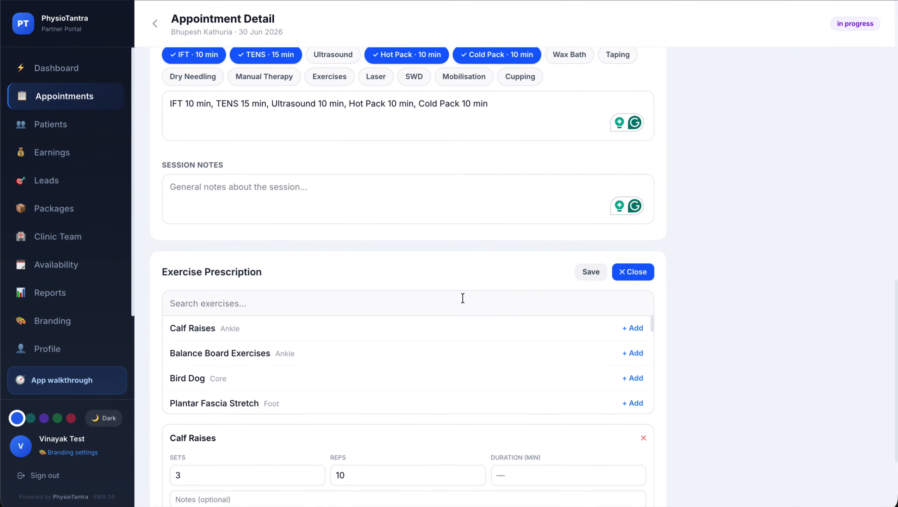
pyautogui.scroll(-4, 462, 298)
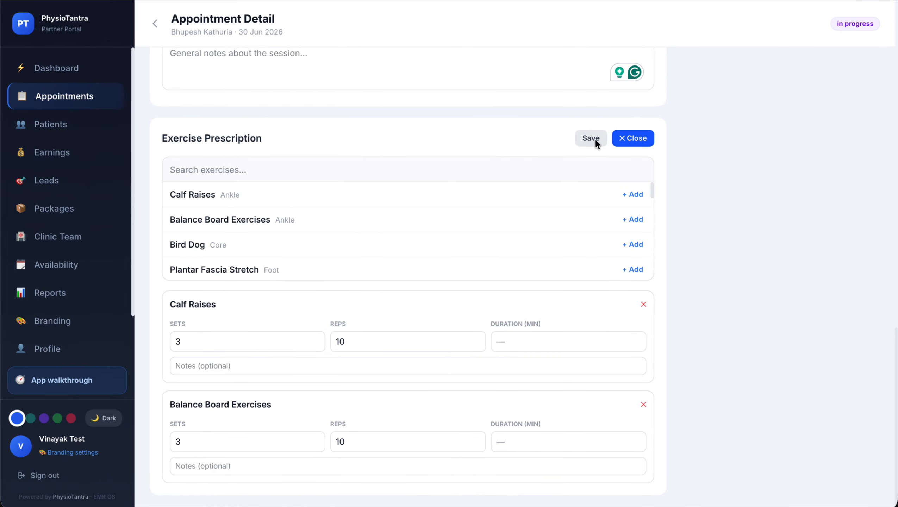
pyautogui.scroll(15, 537, 149)
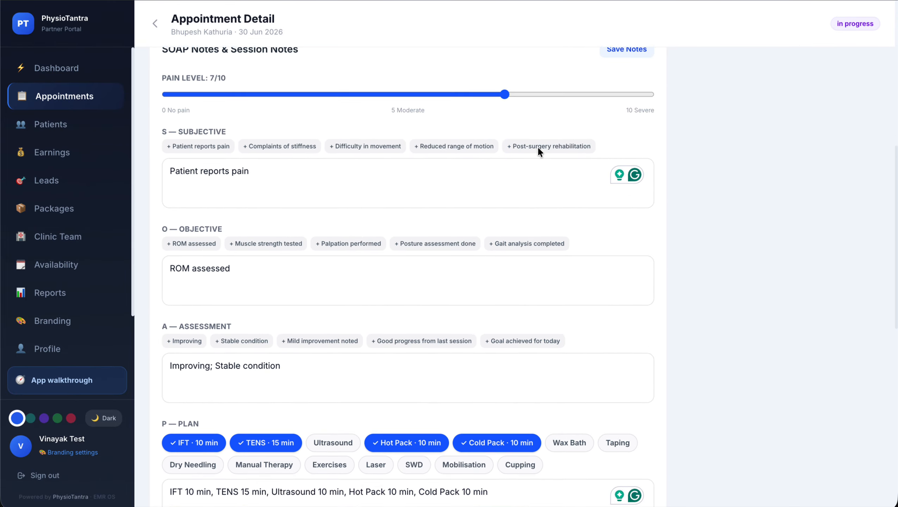
# End and complete the 19:30 session, leaving its ₹600 payment as Pending
pyautogui.scroll(11, 537, 149)
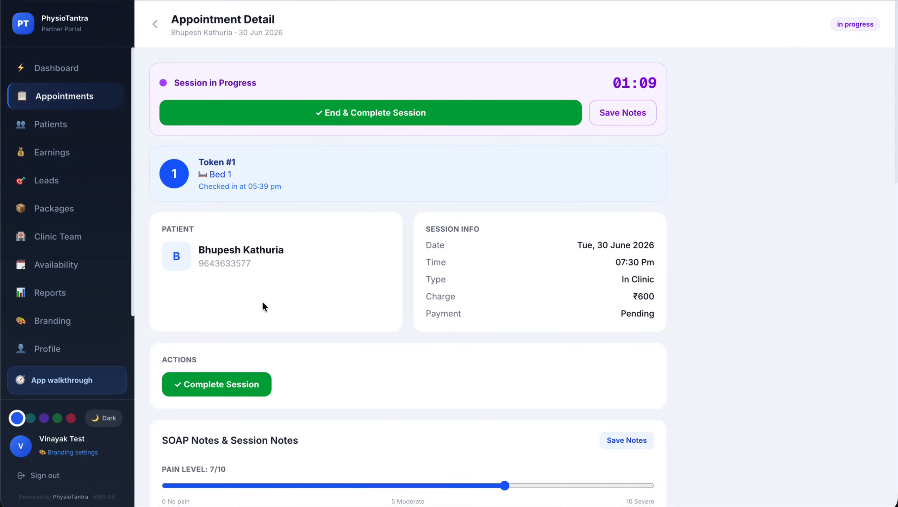
pyautogui.click(353, 121)
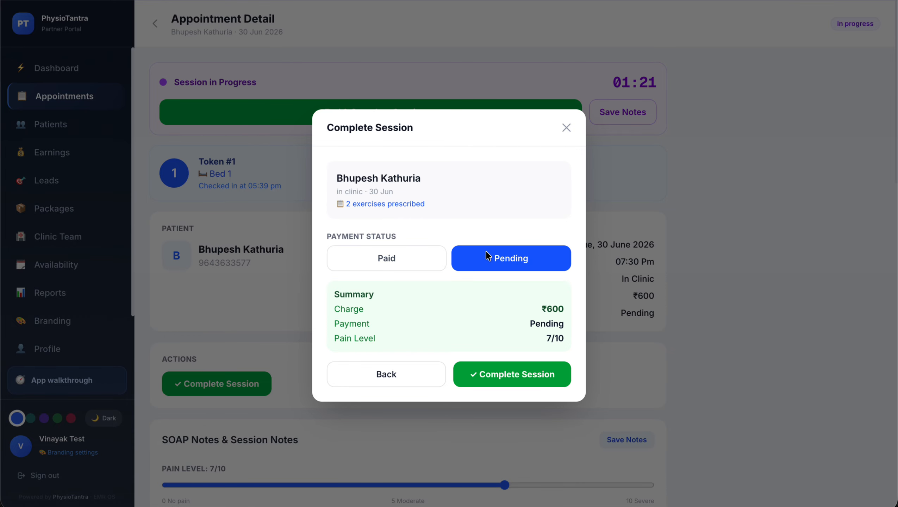
pyautogui.click(509, 375)
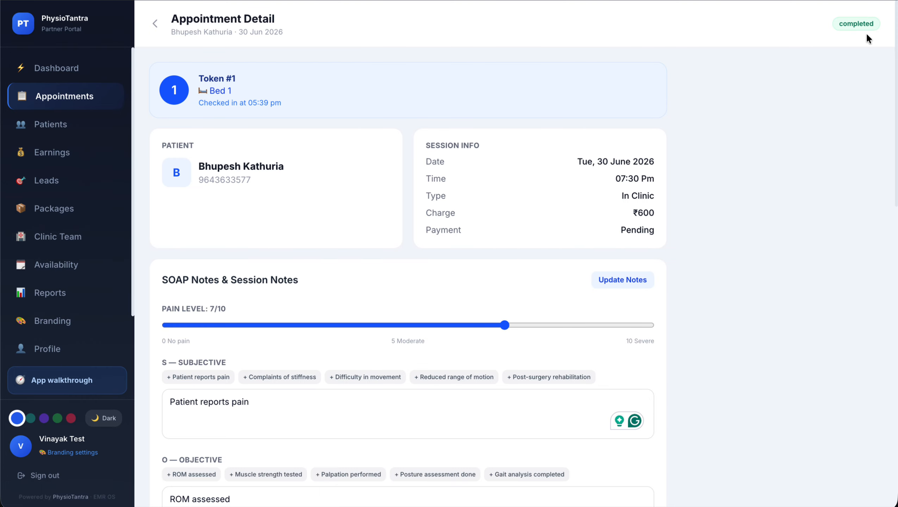
# Collect ₹600 for the completed 19:30 appointment by UPI with a payment reference number
pyautogui.click(155, 23)
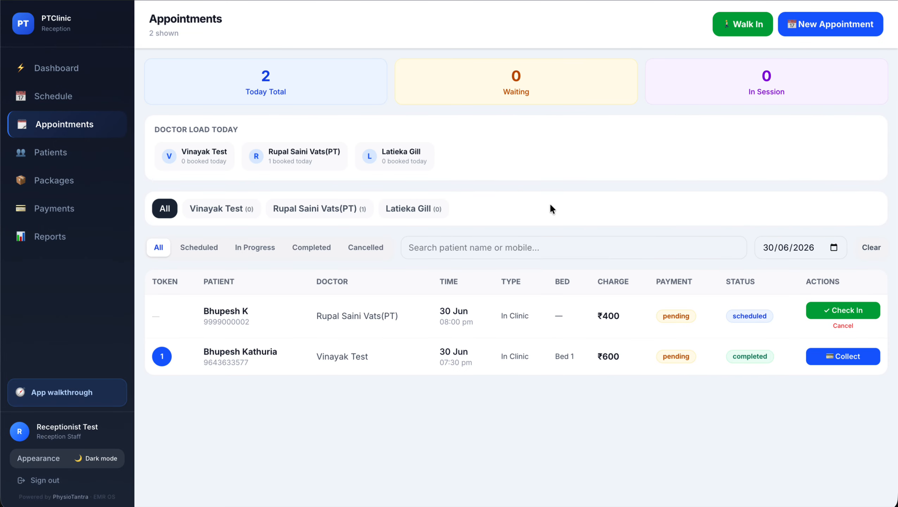
pyautogui.click(849, 355)
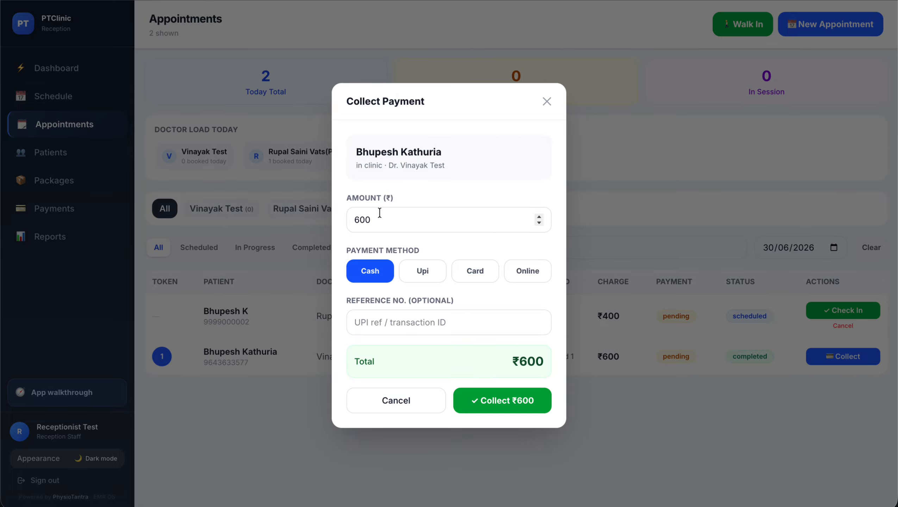
pyautogui.click(426, 273)
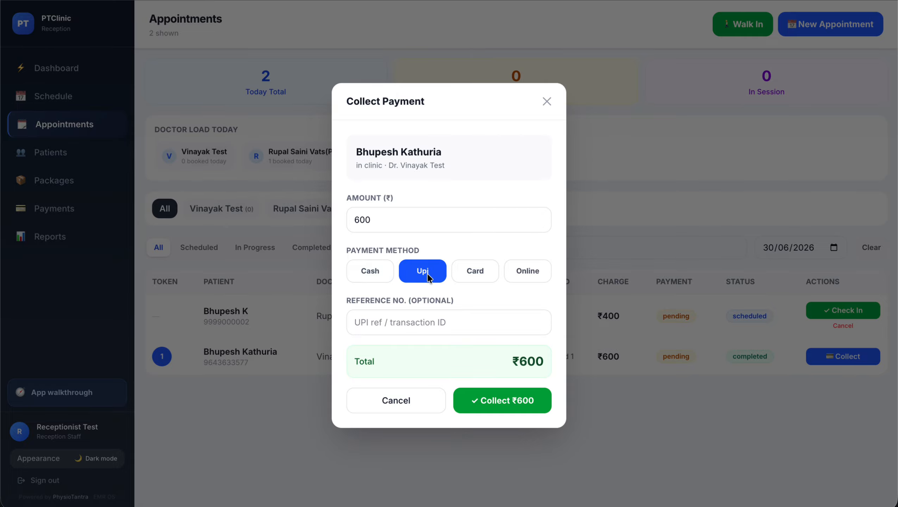
pyautogui.click(384, 315)
pyautogui.write('refg')
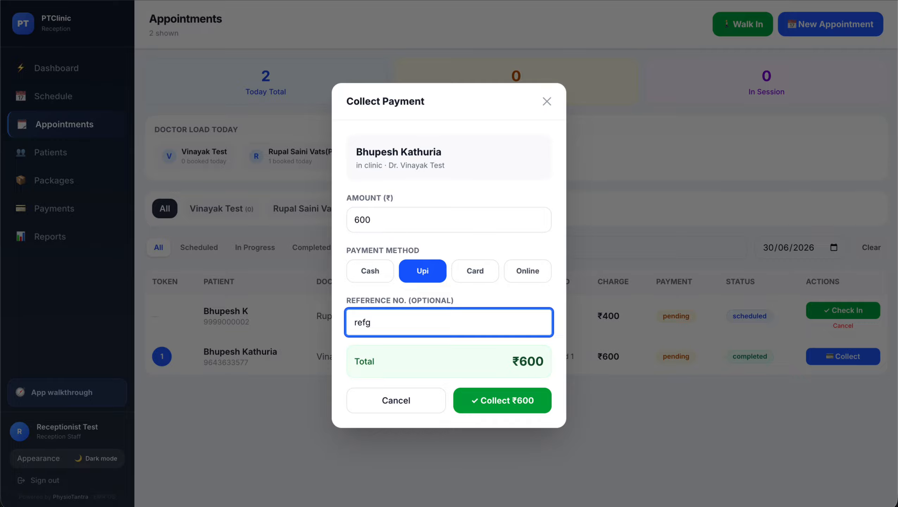
pyautogui.press('BackSpace')
pyautogui.write('numberpay1')
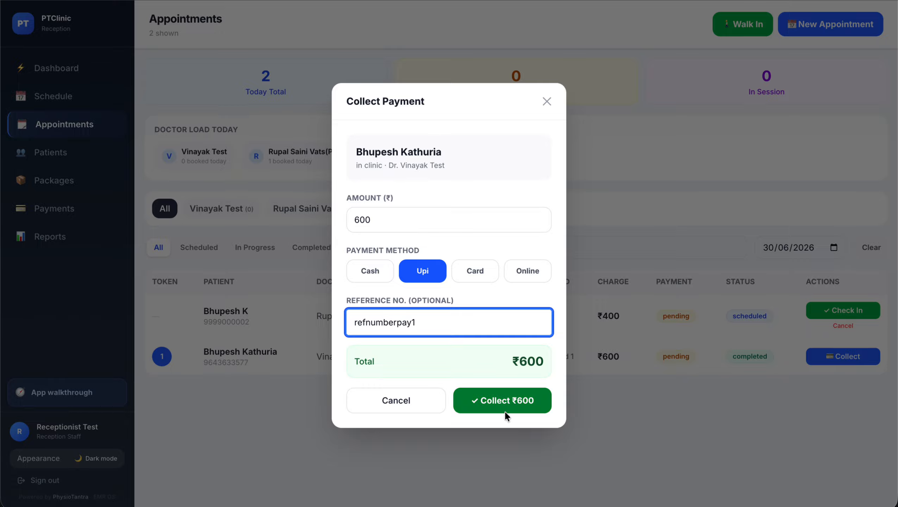
pyautogui.click(505, 410)
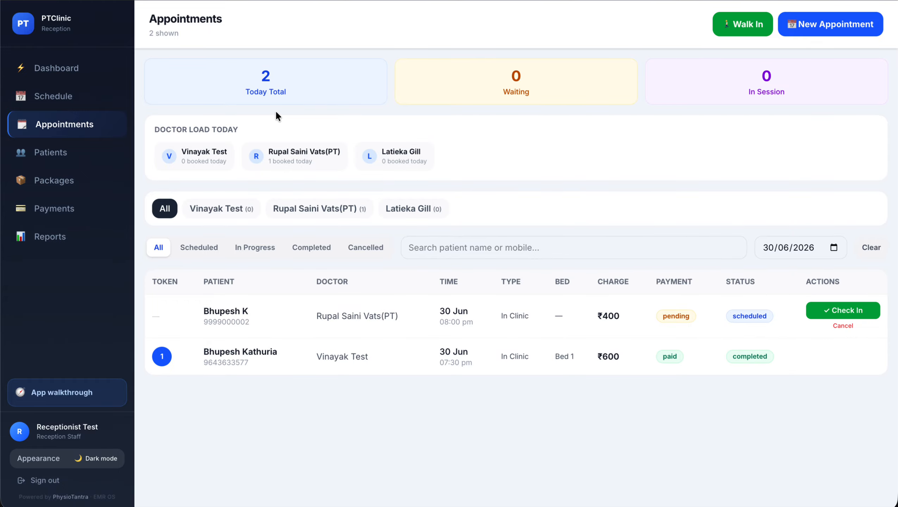
# Open the patient's record, read his printable progress report, then close the report tab
pyautogui.click(52, 153)
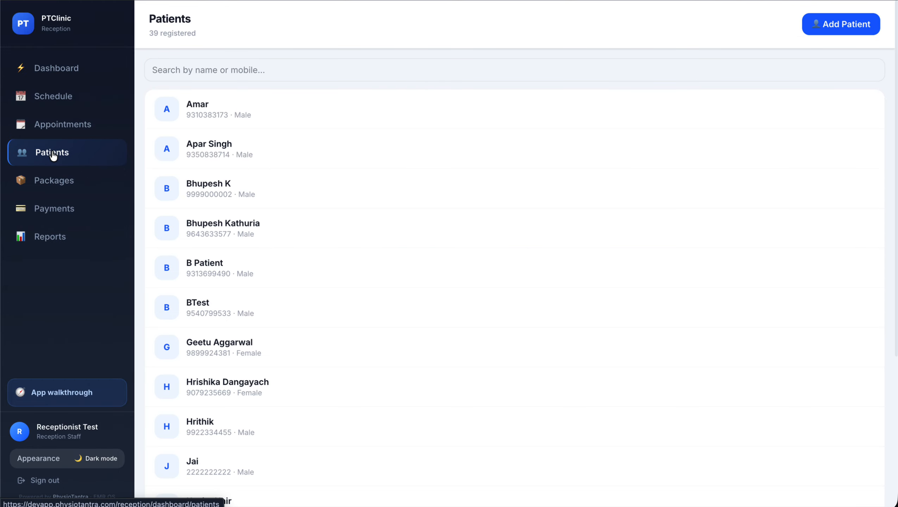
pyautogui.click(263, 227)
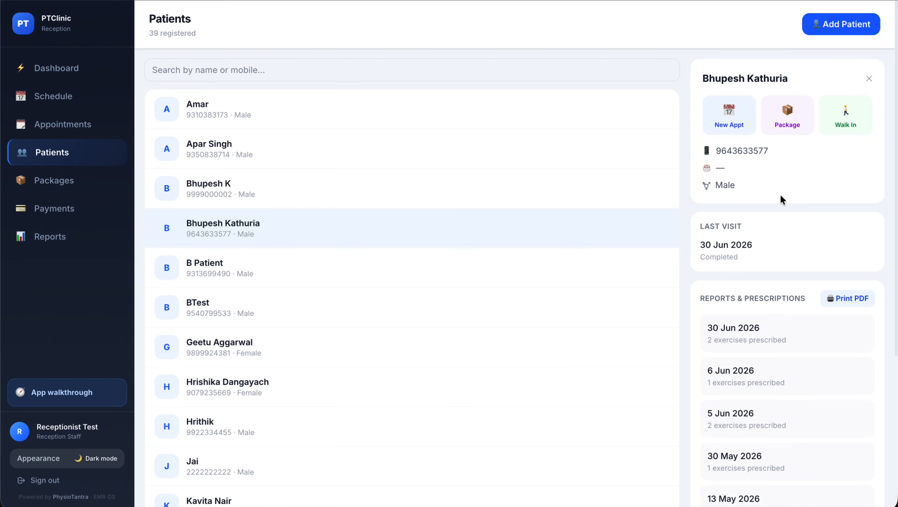
pyautogui.click(845, 300)
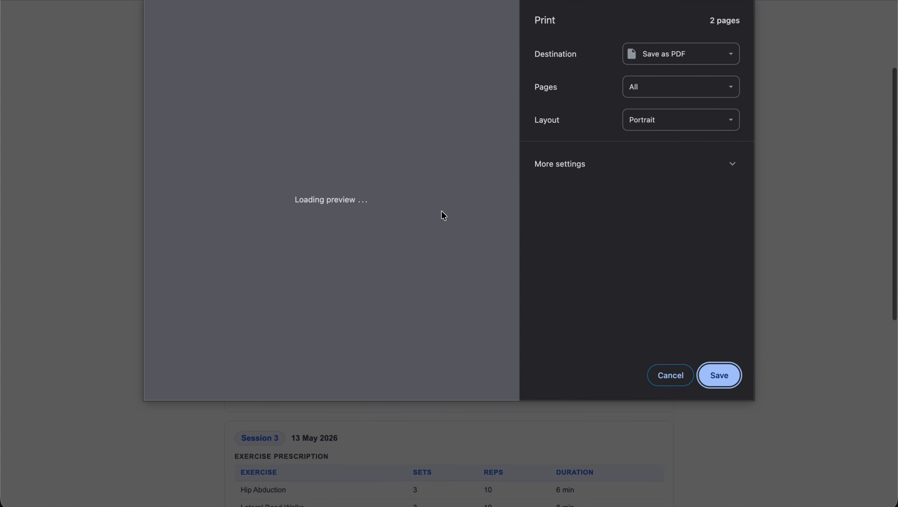
pyautogui.click(679, 368)
pyautogui.scroll(-10, 447, 132)
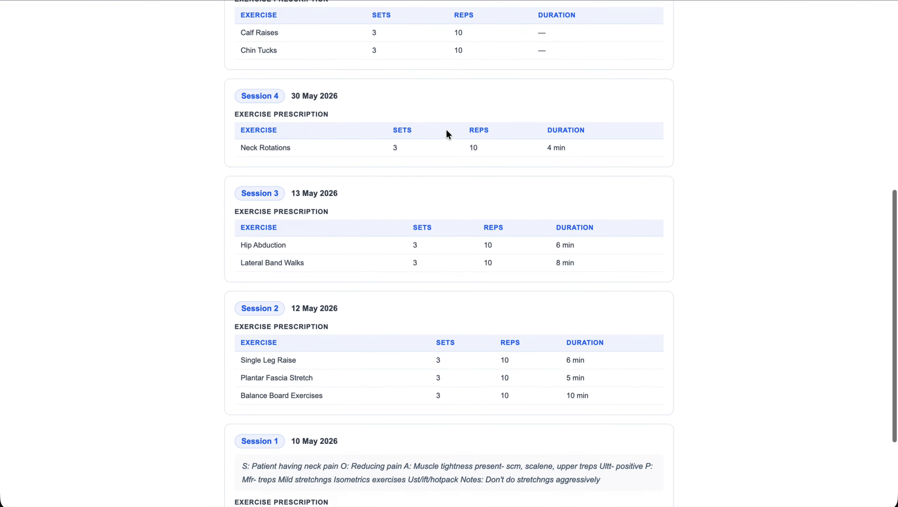
pyautogui.scroll(15, 447, 131)
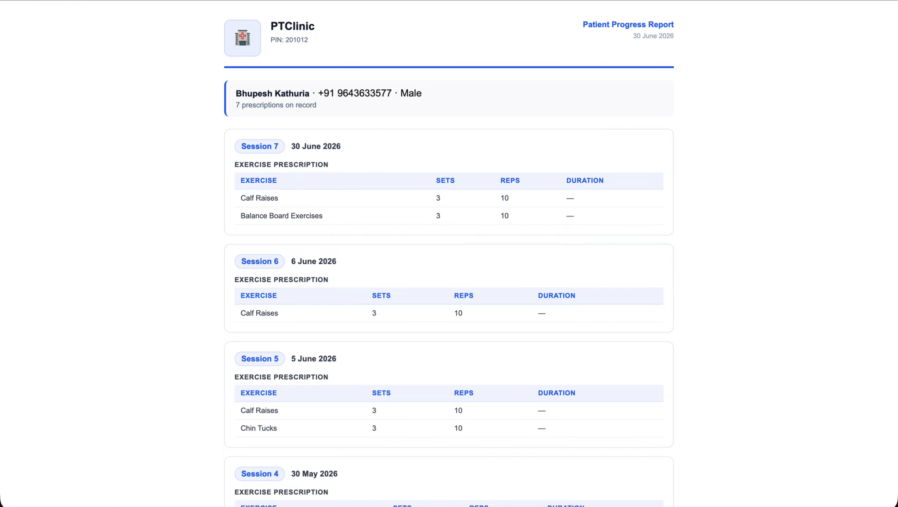
pyautogui.press('super+w')
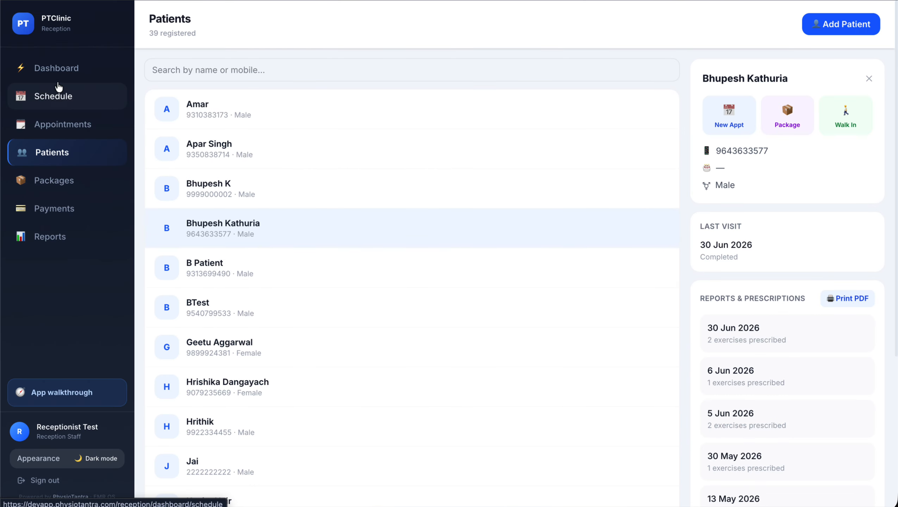
# Review the dashboard and today's clinic report, then show the pending Payments list
pyautogui.click(59, 76)
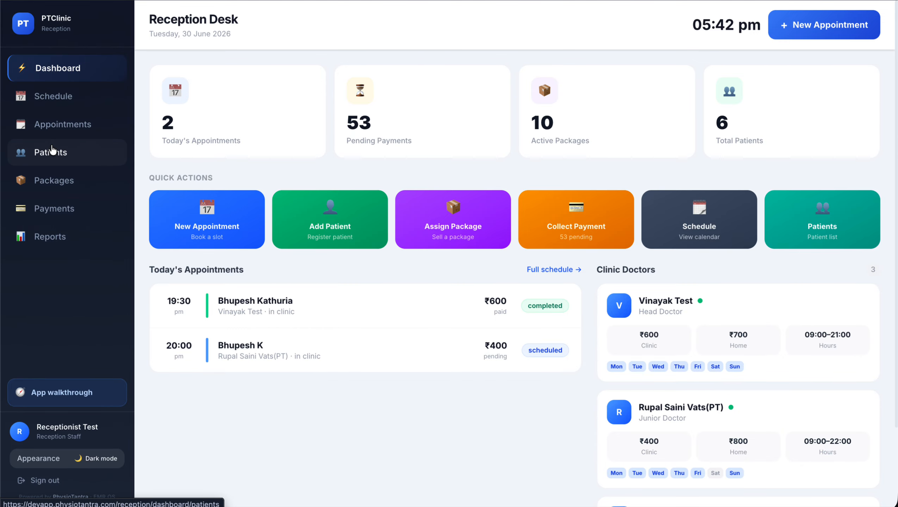
pyautogui.click(59, 239)
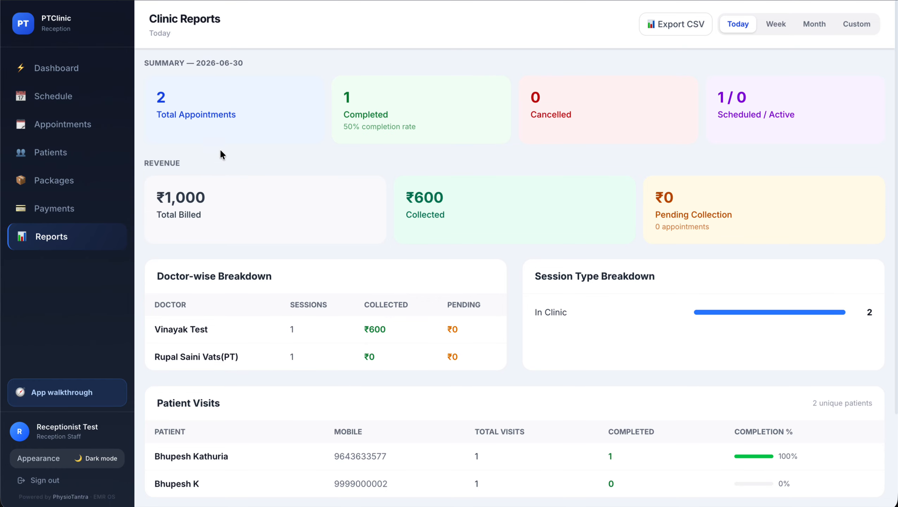
pyautogui.scroll(-4, 344, 235)
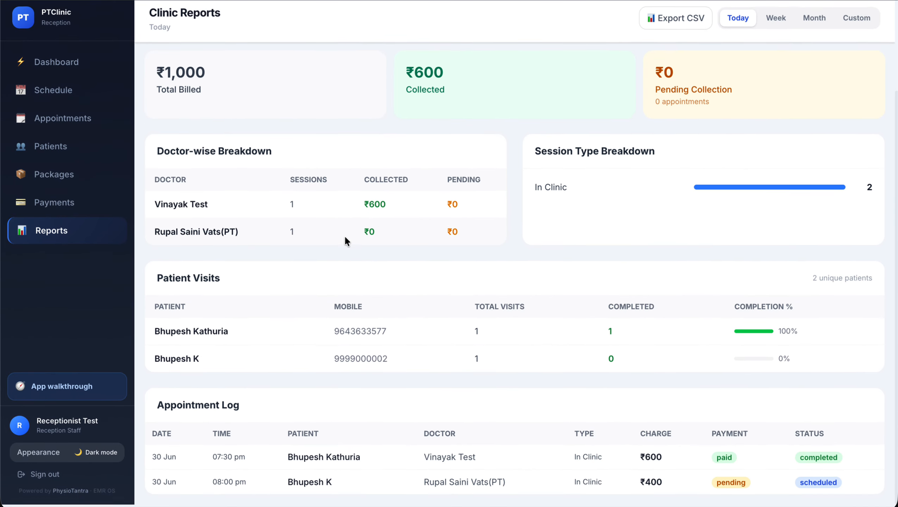
pyautogui.scroll(4, 345, 235)
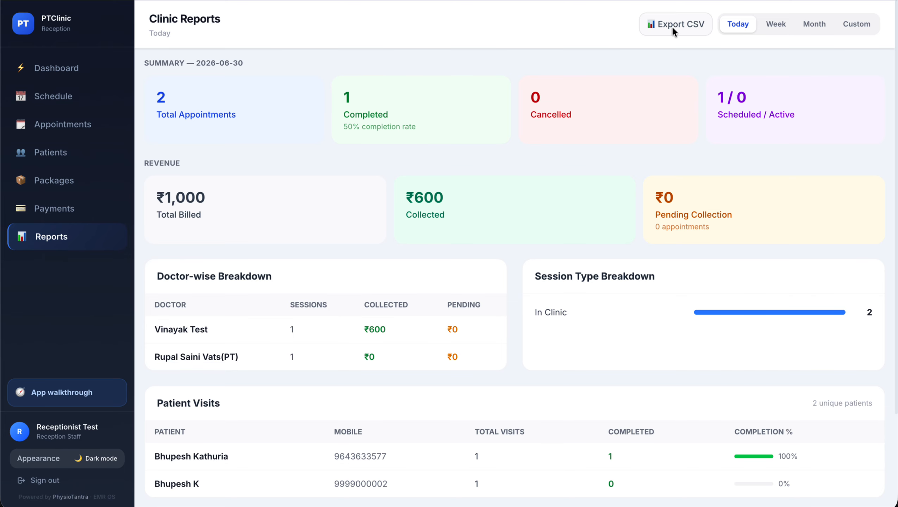
pyautogui.click(66, 209)
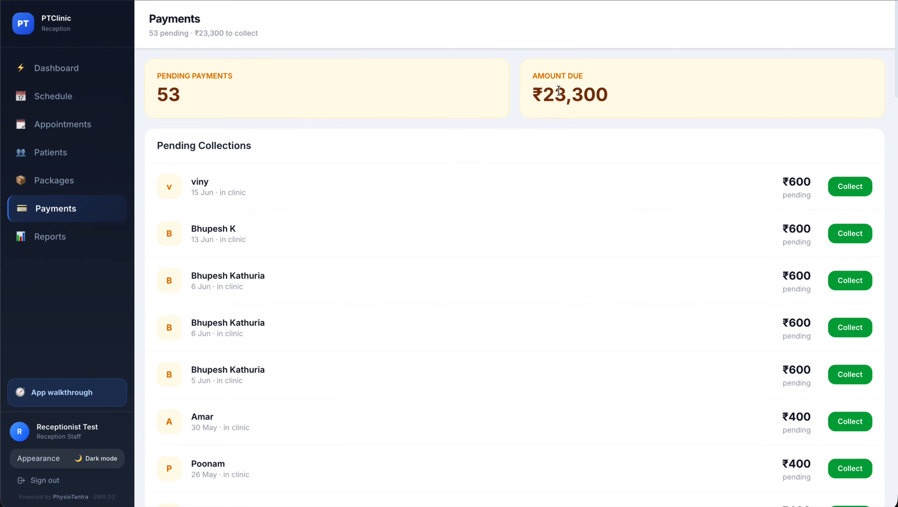
# Browse Patients and the Schedule, checking appointments for Wed 1 July and Tue 30 June
pyautogui.click(72, 183)
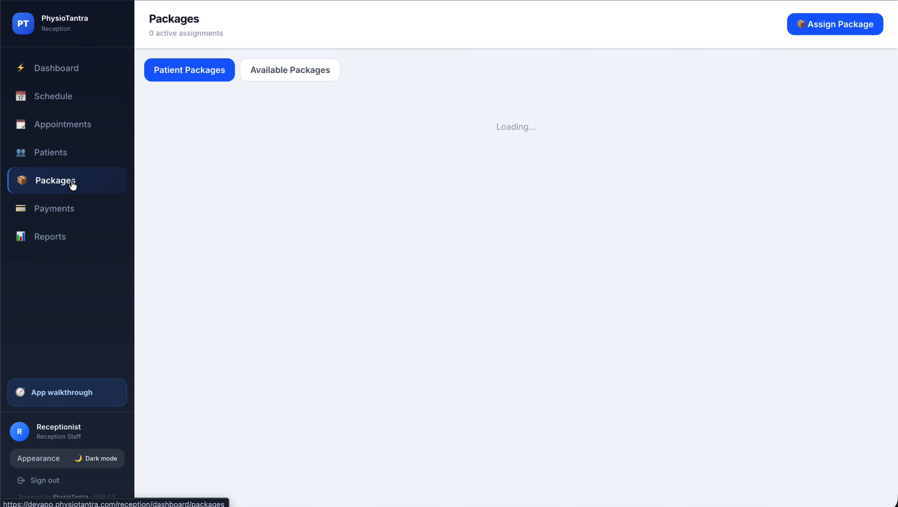
pyautogui.click(55, 153)
pyautogui.click(83, 103)
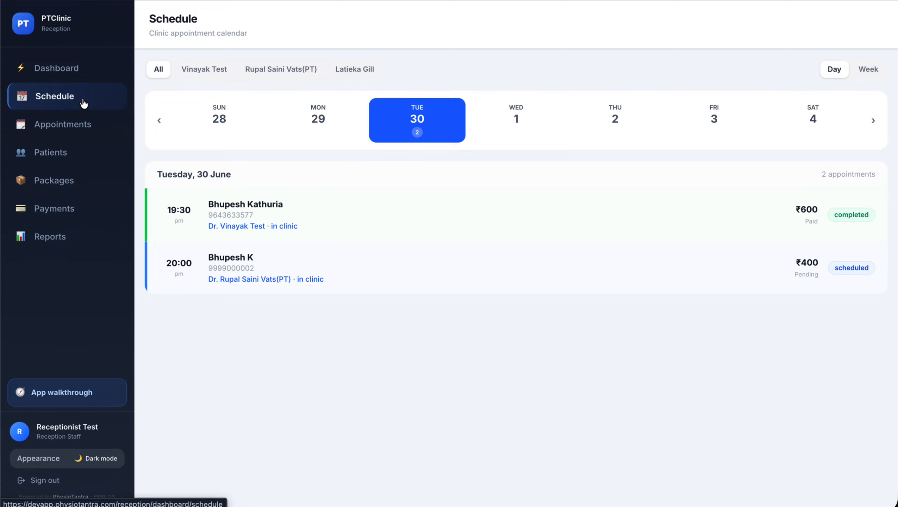
pyautogui.click(516, 123)
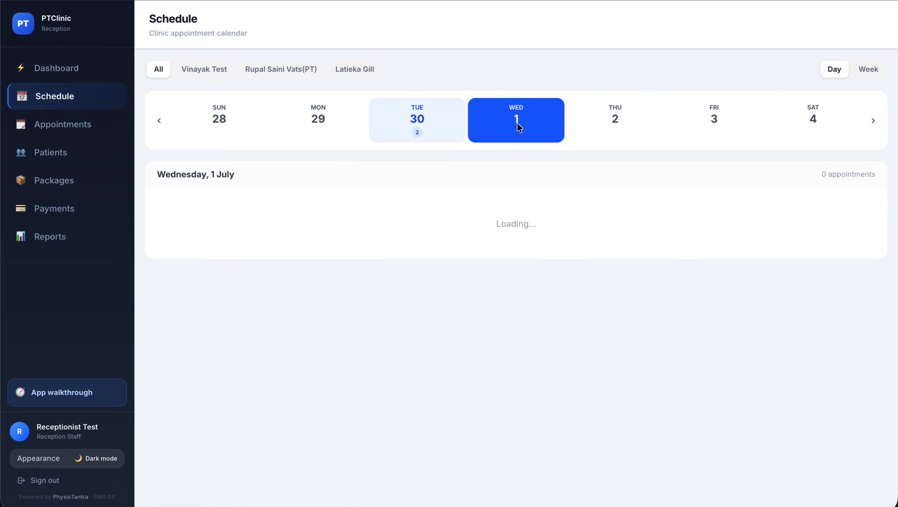
pyautogui.click(423, 107)
# Show the Available Packages, 10 days package at ₹3,000 and Weekly at ₹2,800
pyautogui.click(46, 182)
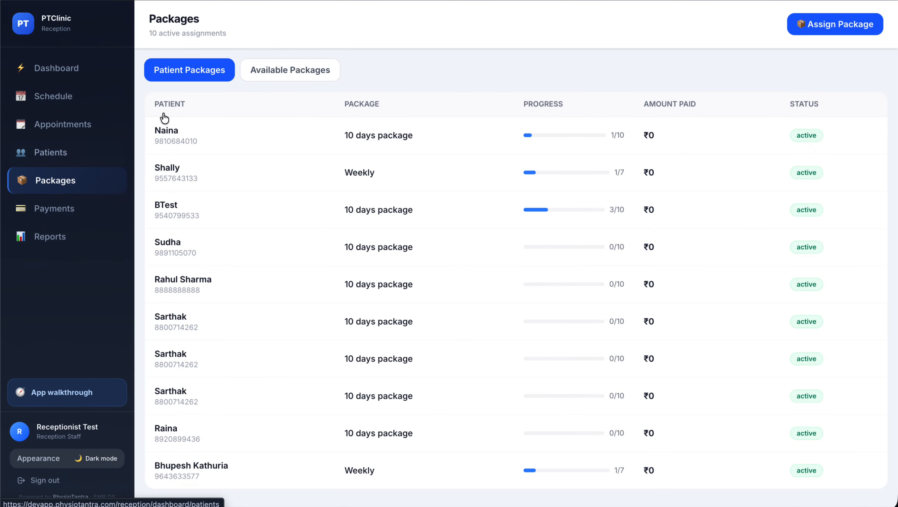
pyautogui.click(295, 65)
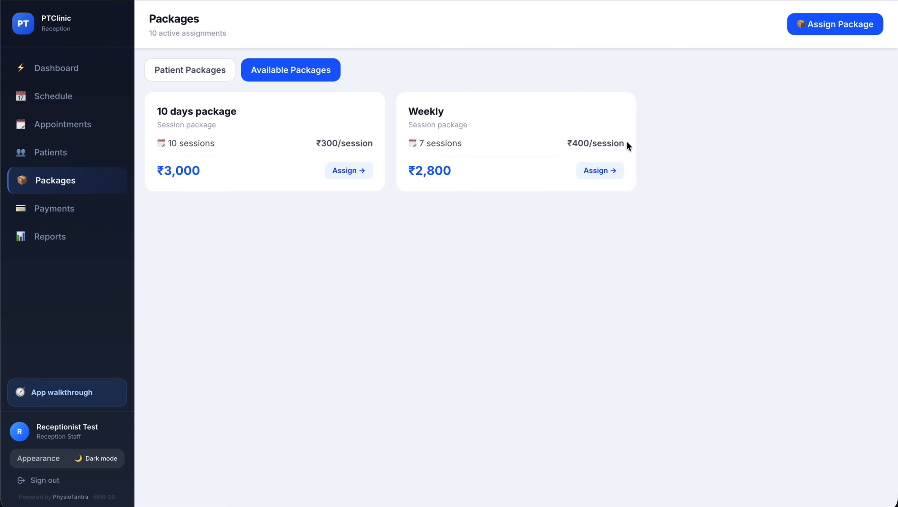
pyautogui.click(599, 171)
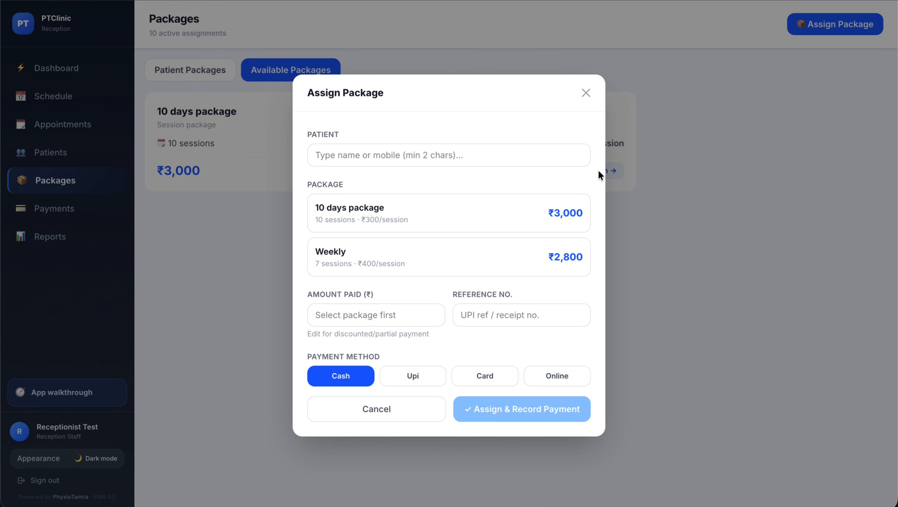
# Search for and pick the patient, then select the Weekly package
pyautogui.click(412, 155)
pyautogui.write('bhu')
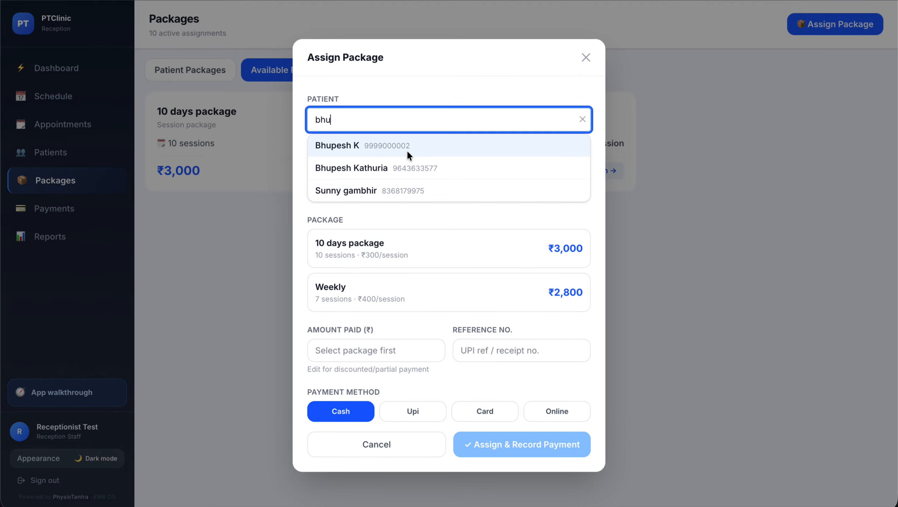
pyautogui.click(408, 147)
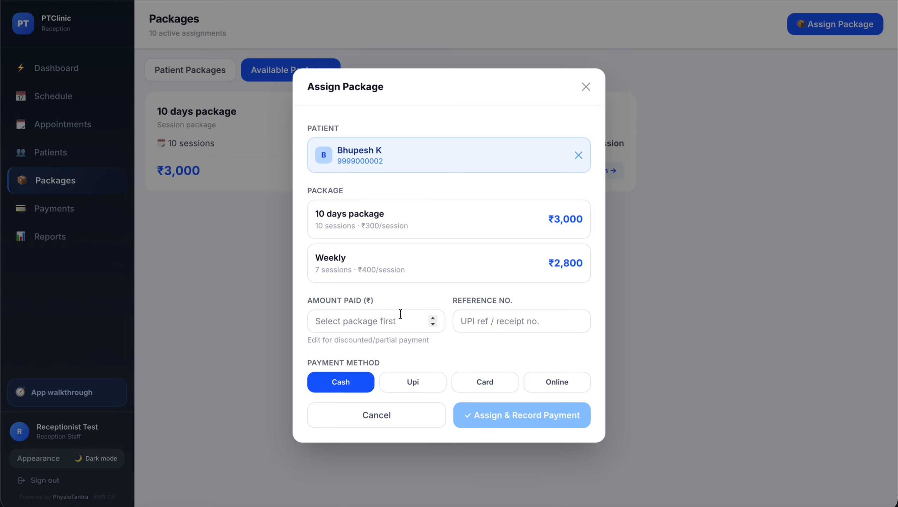
pyautogui.click(367, 323)
pyautogui.write('3')
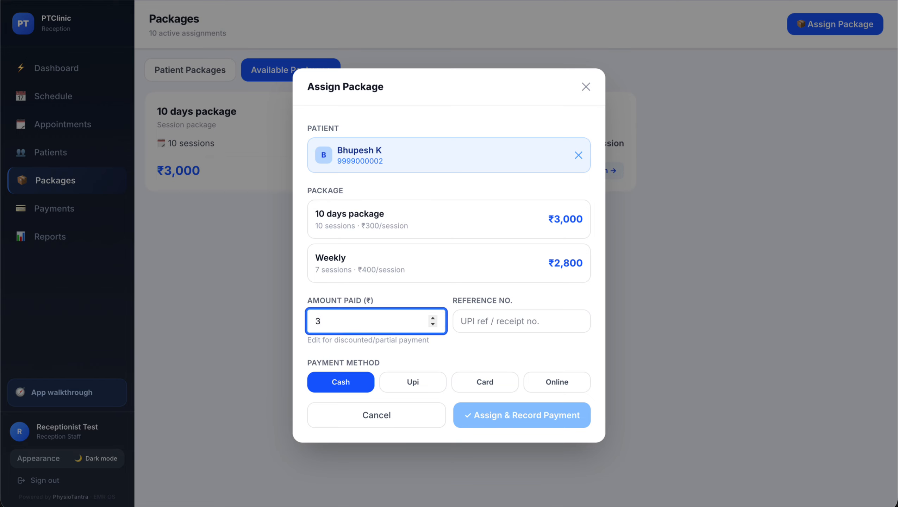
pyautogui.click(478, 264)
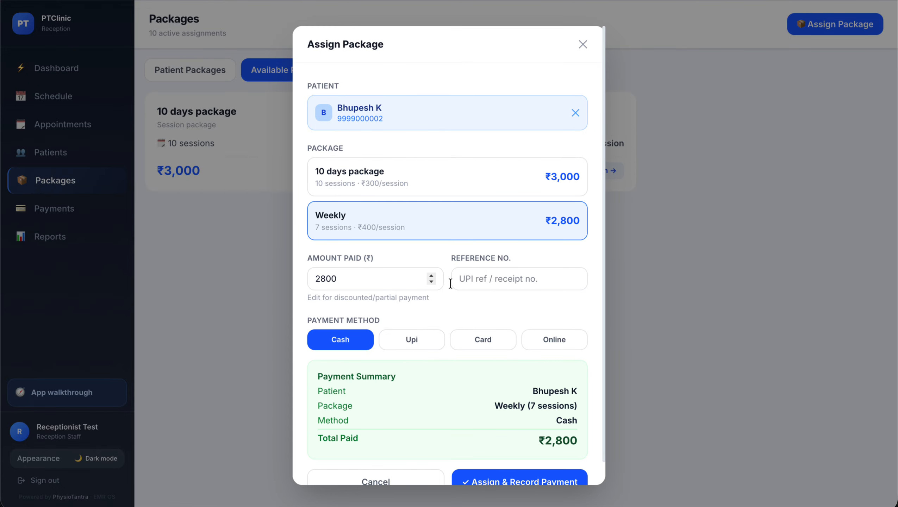
# Record the ₹2,800 payment by UPI with a reference number and save the assignment
pyautogui.click(482, 286)
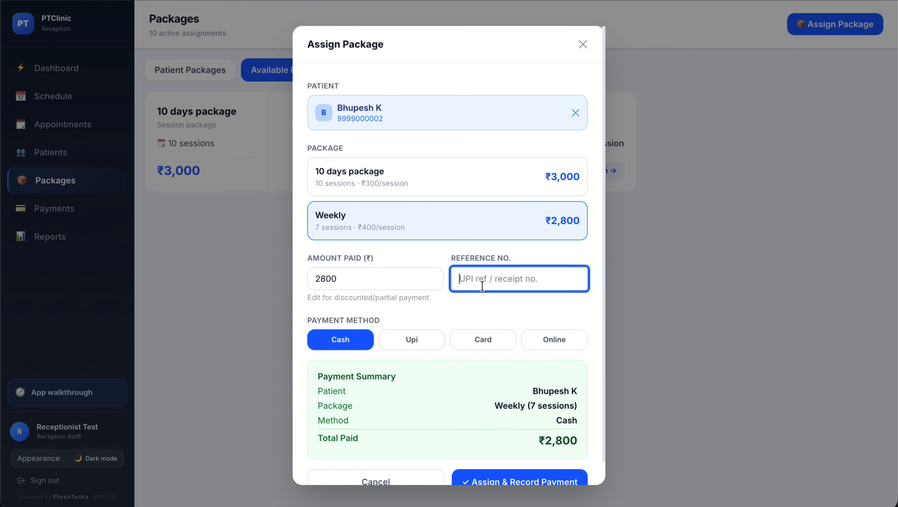
pyautogui.click(419, 336)
pyautogui.click(514, 279)
pyautogui.write('payrwef')
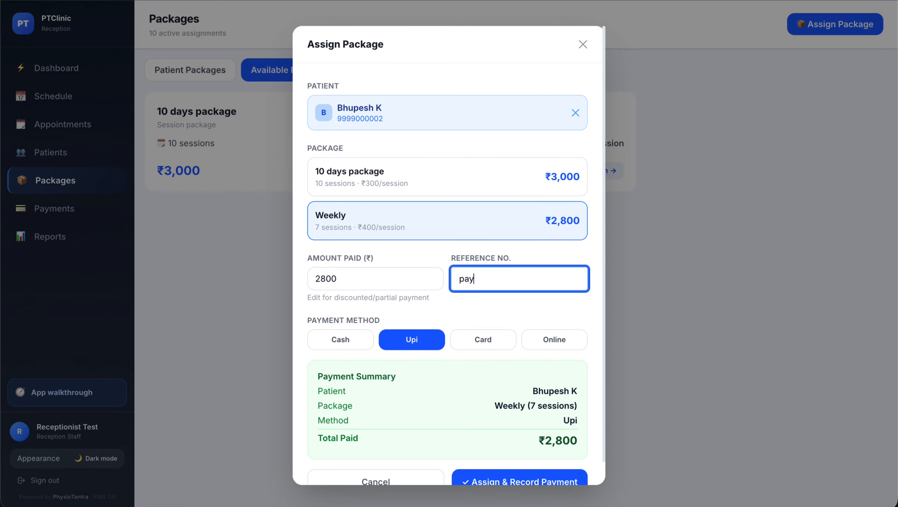
pyautogui.press('BackSpace')
pyautogui.press('BackSpace')
pyautogui.write('ef1')
pyautogui.press('BackSpace')
pyautogui.write('2')
pyautogui.scroll(-1, 542, 314)
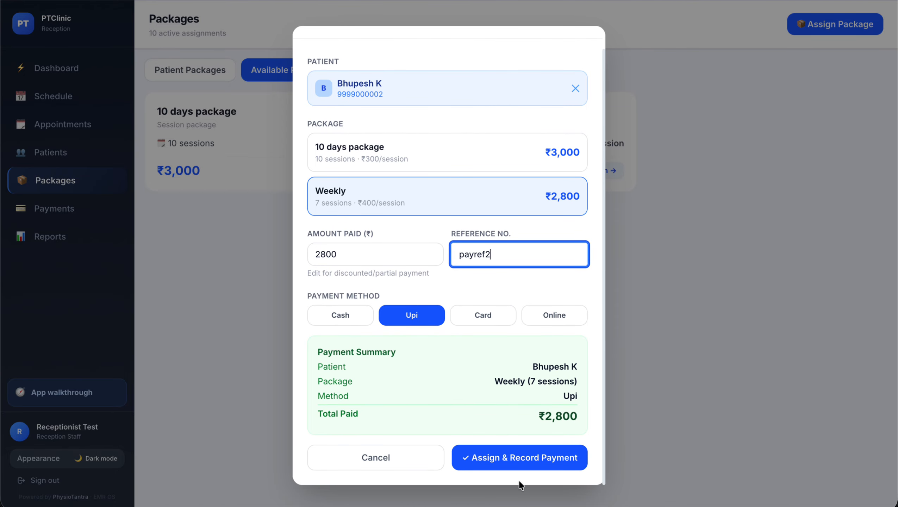
pyautogui.click(537, 461)
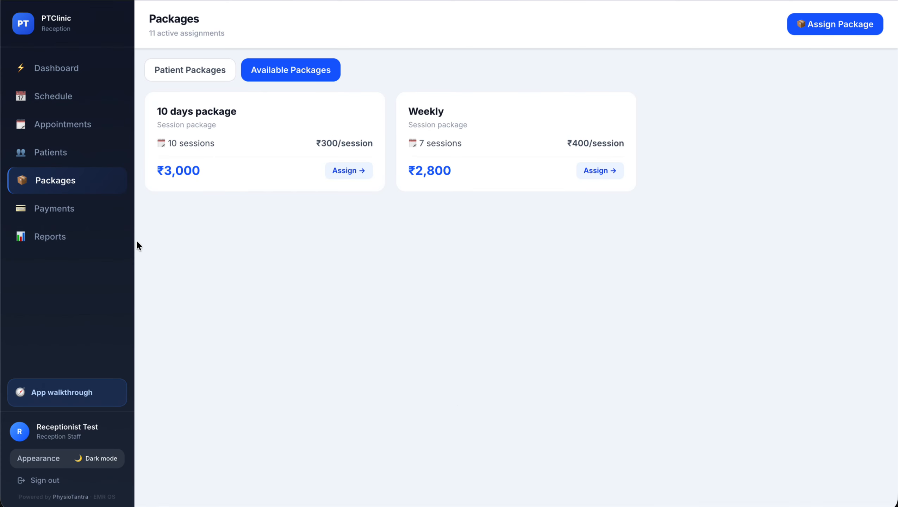
# Review a patient's details and package assignments without saving, then return to the Reception Desk dashboard
pyautogui.click(70, 151)
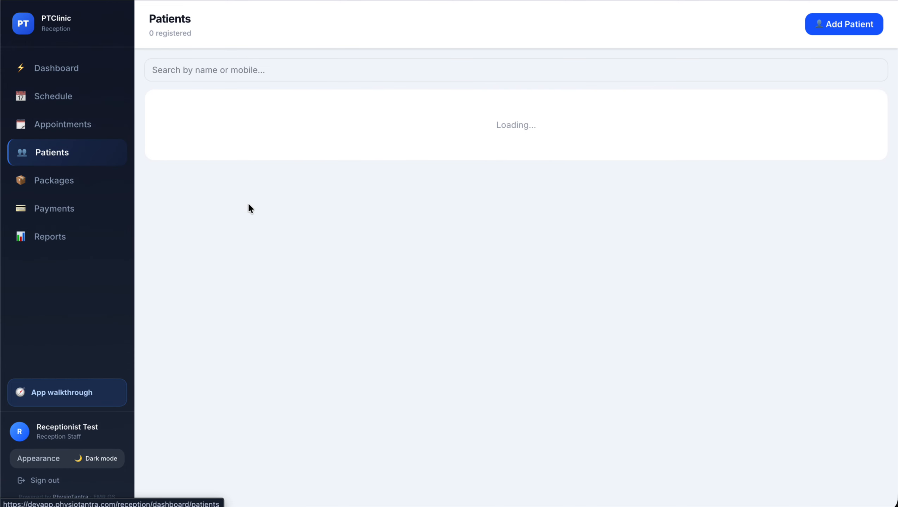
pyautogui.click(225, 188)
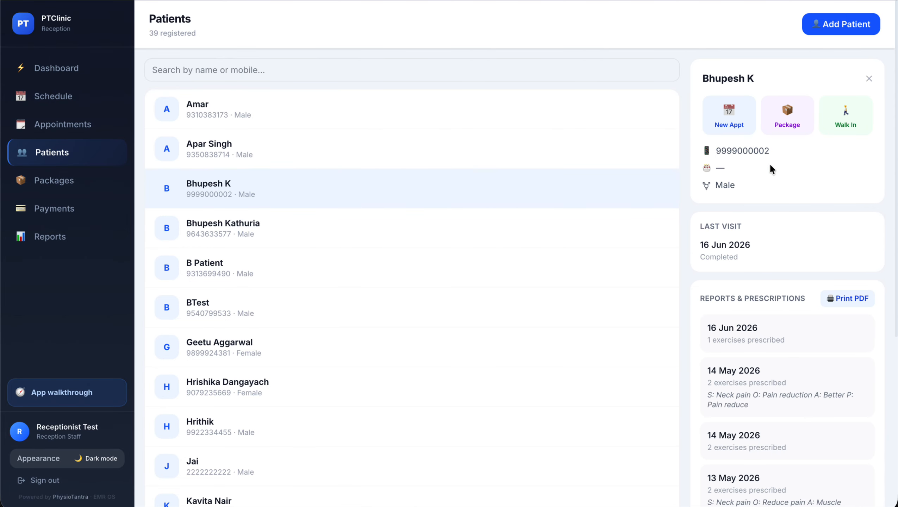
pyautogui.click(784, 128)
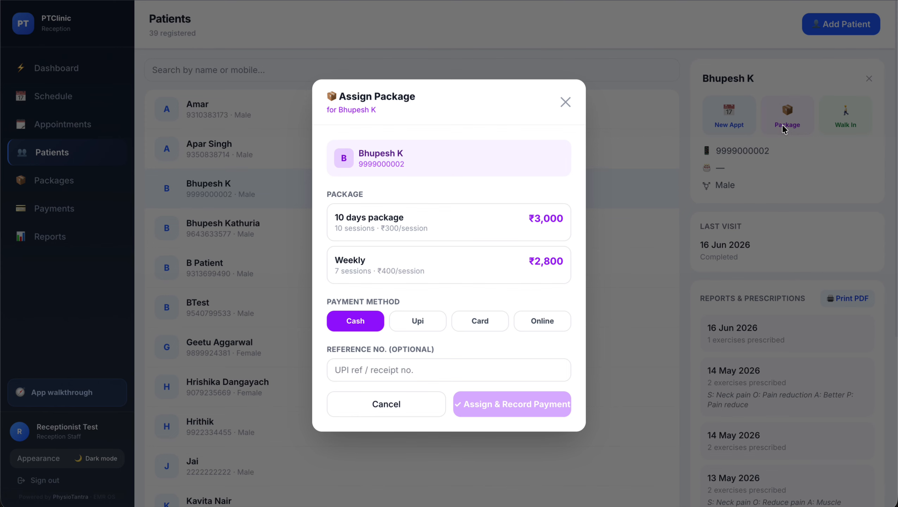
pyautogui.click(387, 403)
pyautogui.click(66, 186)
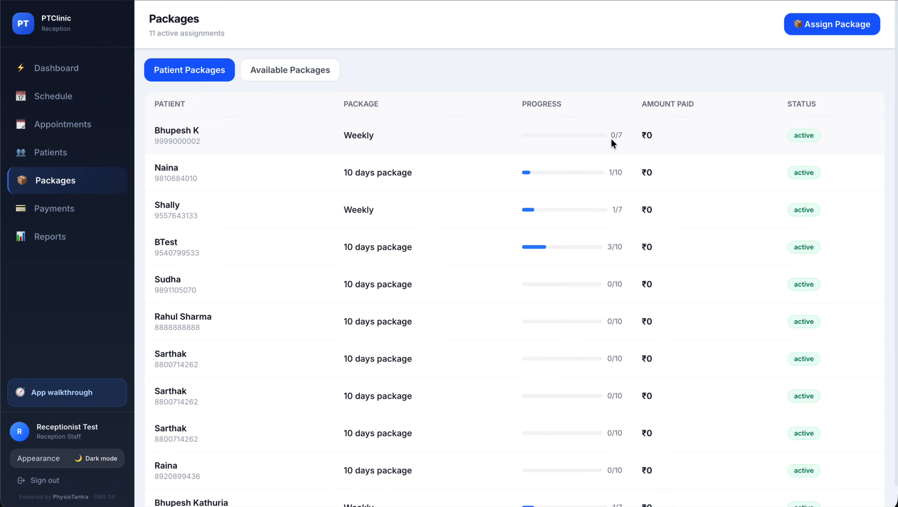
pyautogui.click(87, 70)
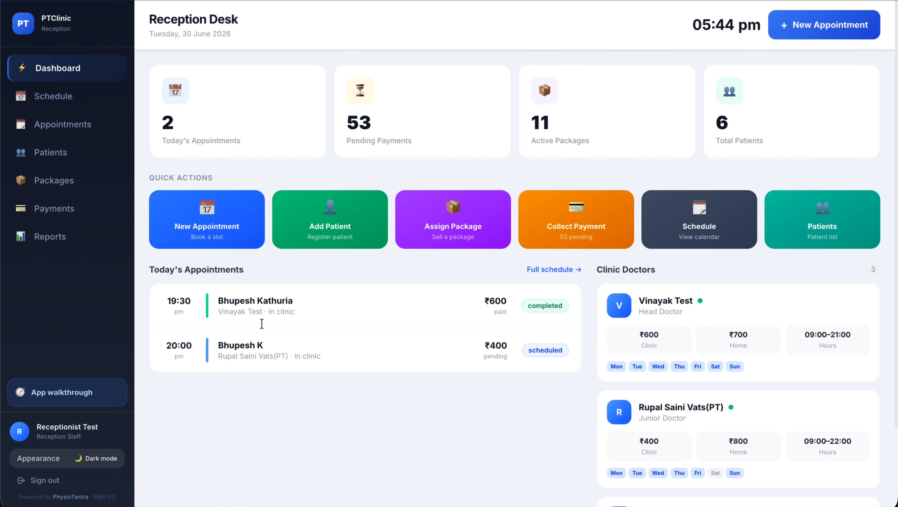
# Book the patient found by searching 'bhu' into today's 18:00 in-clinic slot
pyautogui.click(219, 227)
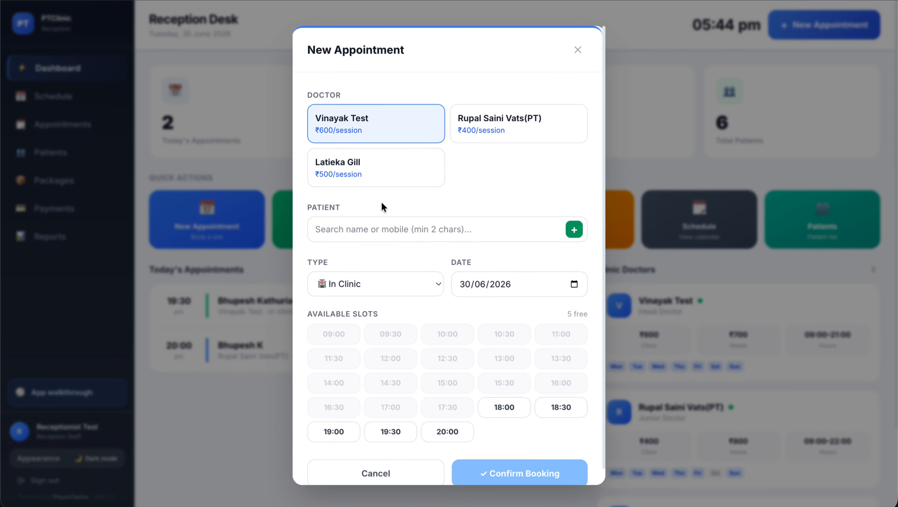
pyautogui.click(372, 224)
pyautogui.write('bhu')
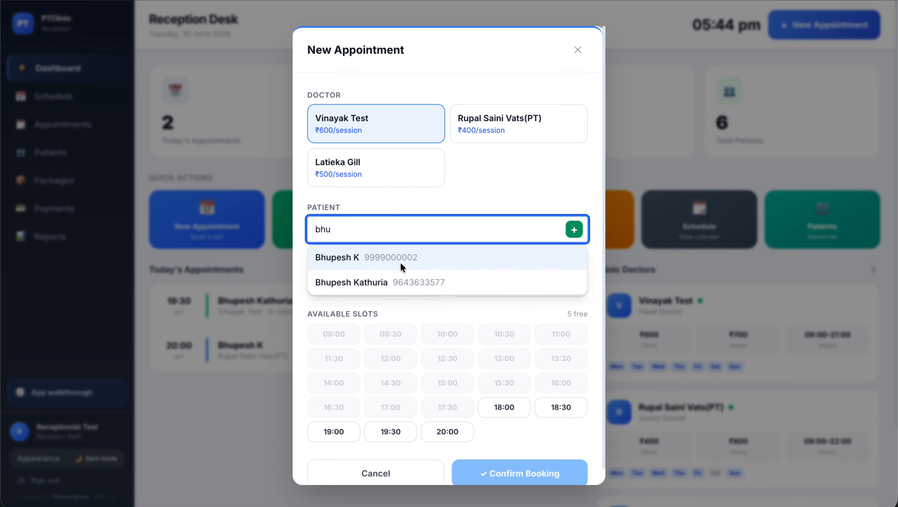
pyautogui.click(400, 261)
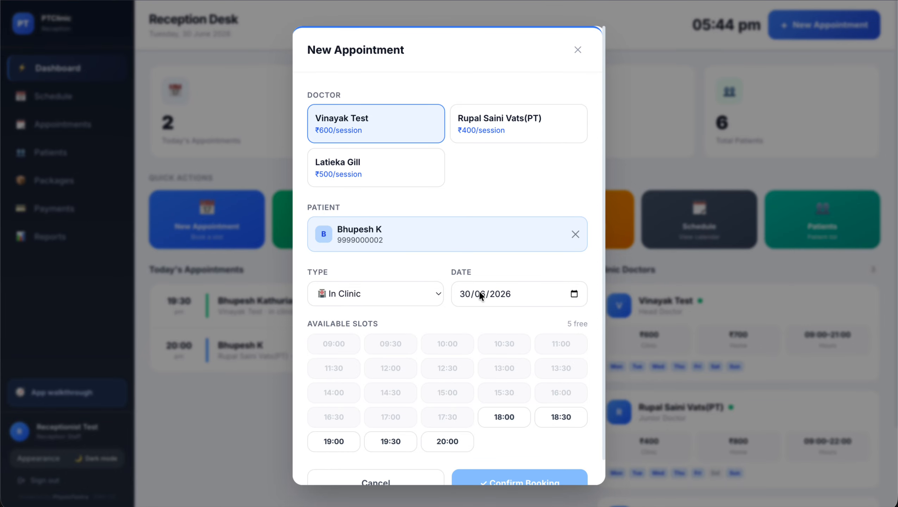
pyautogui.scroll(-2, 489, 292)
pyautogui.click(506, 390)
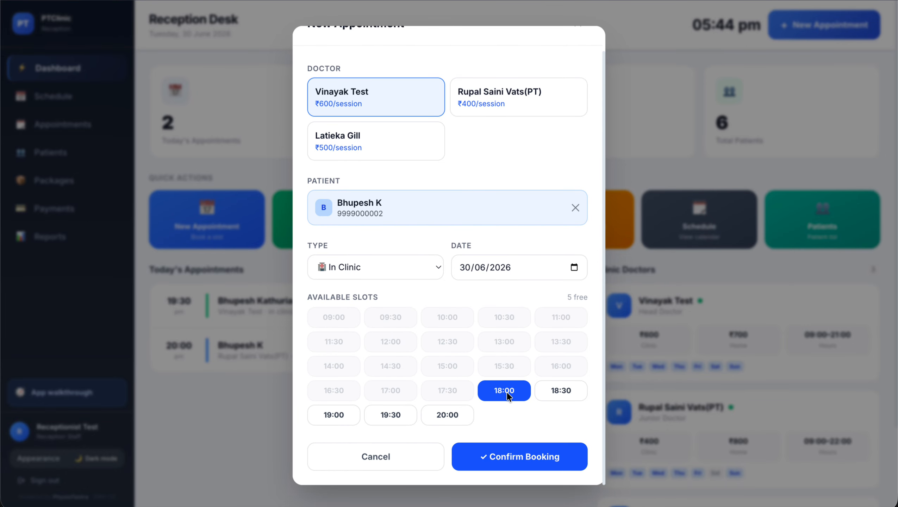
pyautogui.click(508, 447)
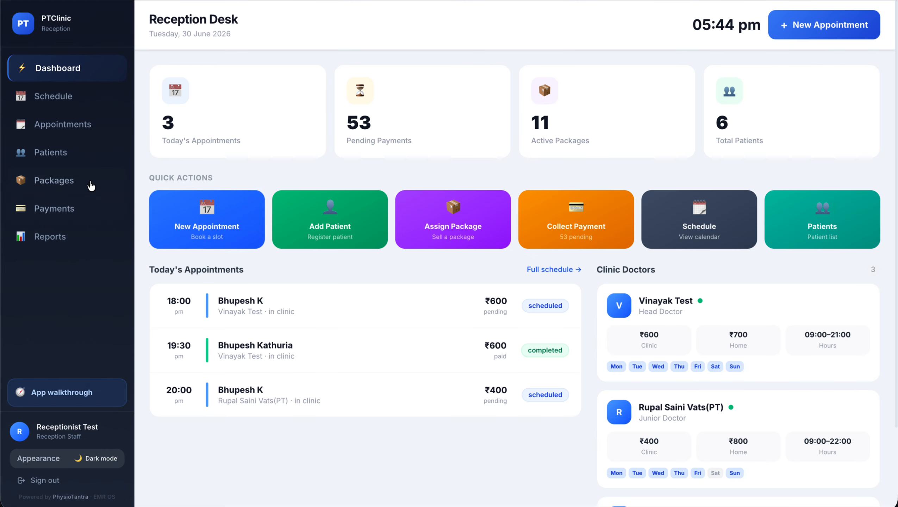
# Check the patient's 06:00 pm appointment in to Bed 2
pyautogui.click(88, 138)
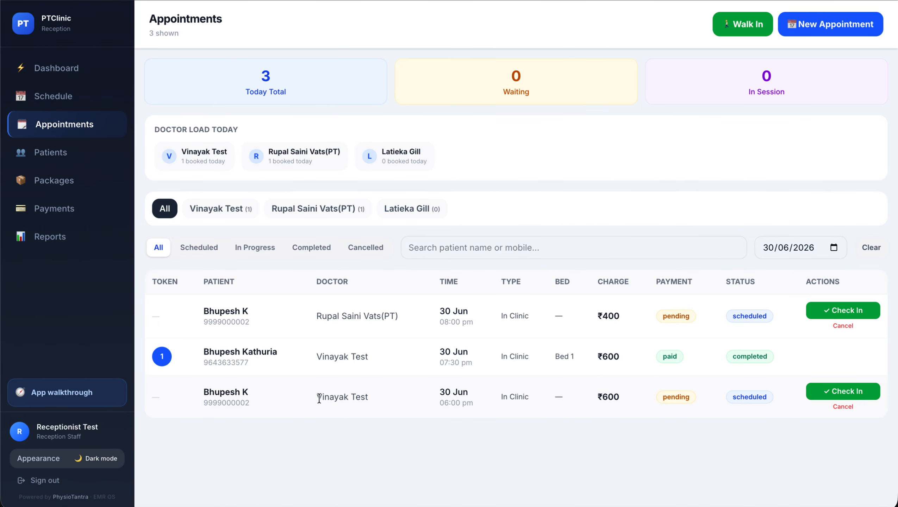
pyautogui.click(866, 391)
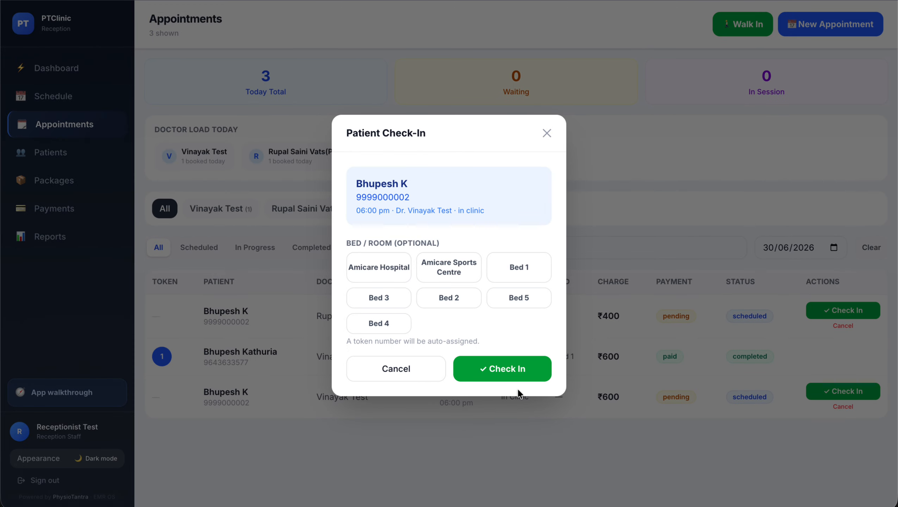
pyautogui.click(451, 297)
pyautogui.click(506, 362)
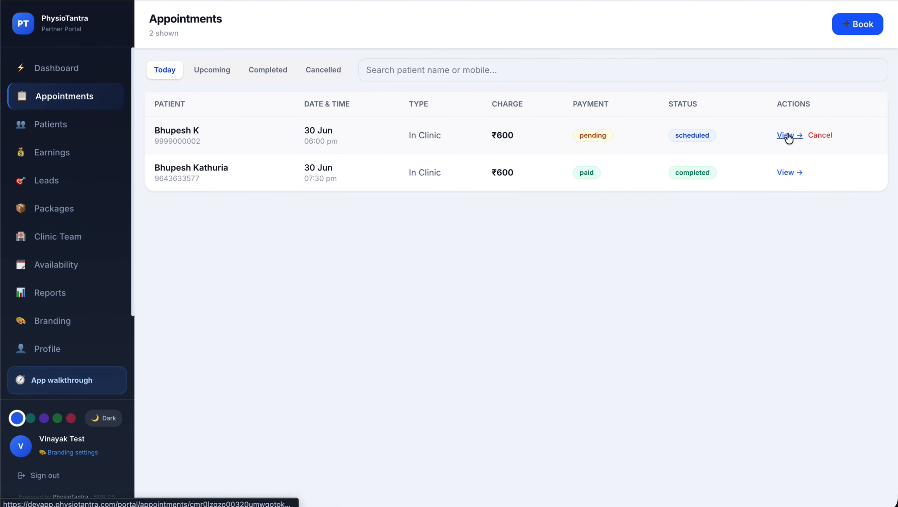
# Open the patient's 18:00 appointment and start the therapy session
pyautogui.click(789, 135)
pyautogui.click(231, 298)
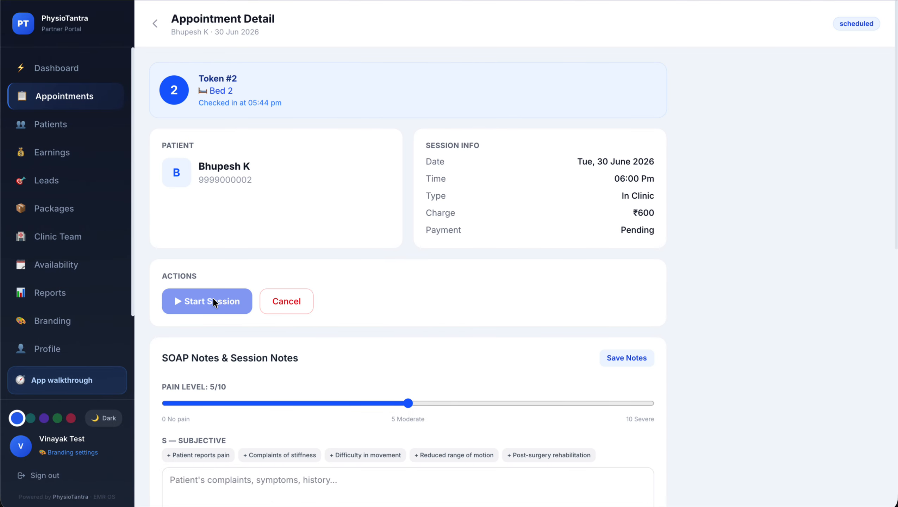
pyautogui.scroll(-8, 375, 256)
pyautogui.scroll(-2, 375, 256)
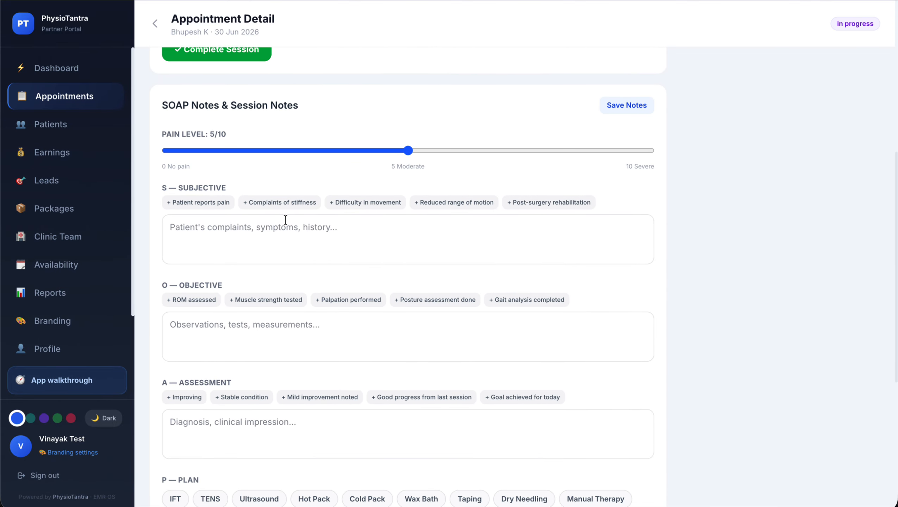
# Record SOAP notes: stiffness, muscle strength tested, stable condition, and a TENS, IFT, Manual Therapy plan
pyautogui.click(285, 203)
pyautogui.click(272, 300)
pyautogui.scroll(-4, 272, 300)
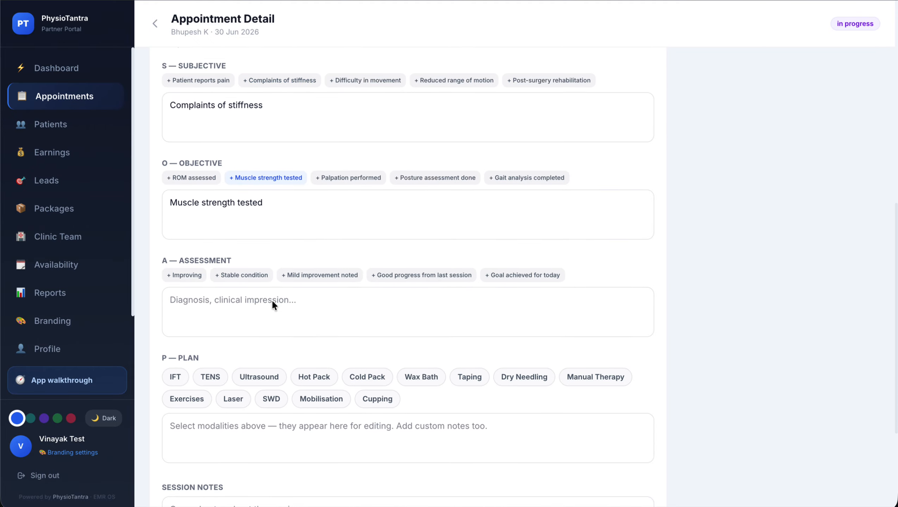
pyautogui.click(252, 267)
pyautogui.click(207, 371)
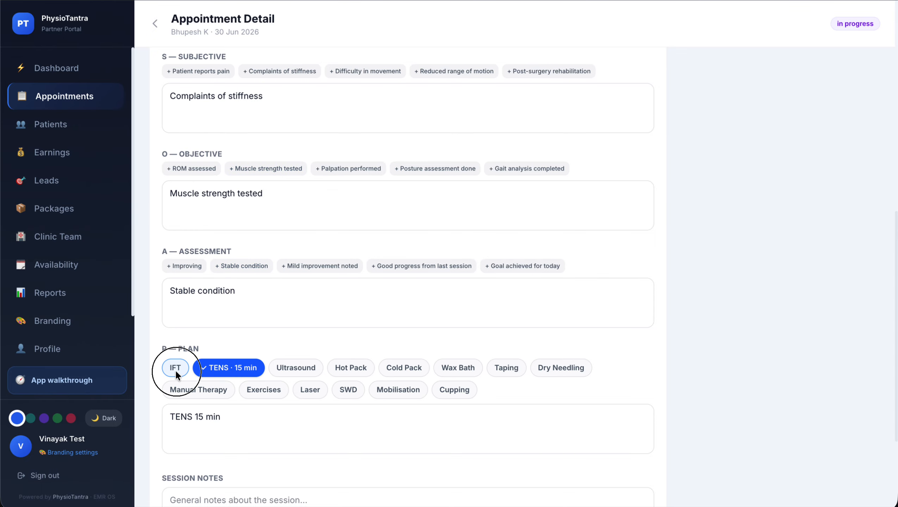
pyautogui.click(175, 370)
pyautogui.click(186, 386)
# End and complete the session, then go back to the appointments list
pyautogui.scroll(-5, 289, 376)
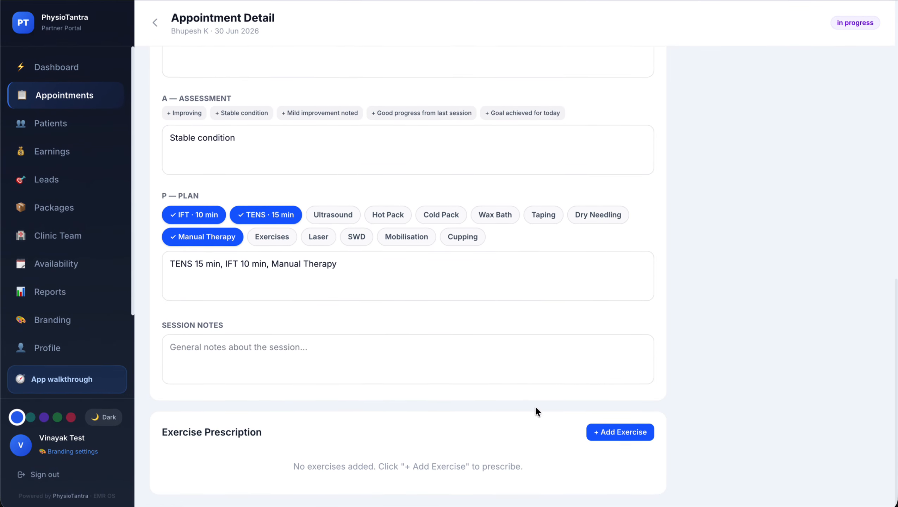
pyautogui.scroll(10, 554, 393)
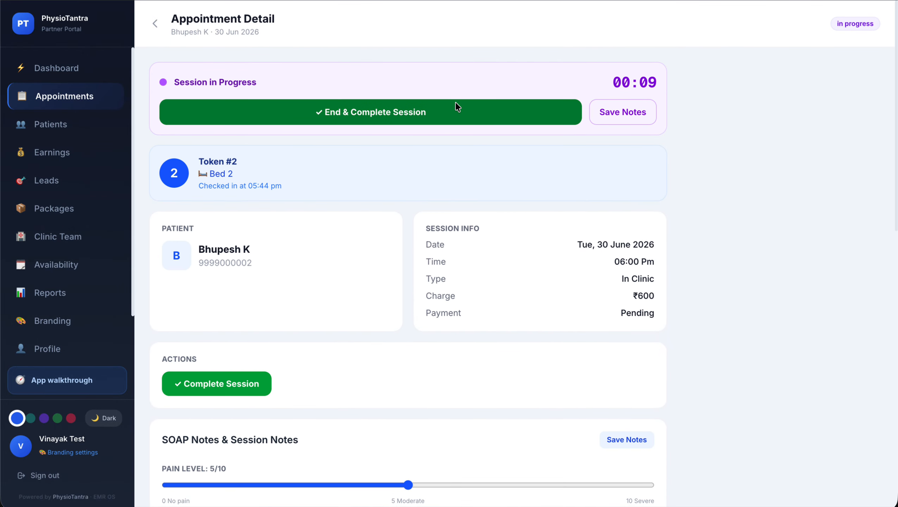
pyautogui.click(457, 108)
pyautogui.click(501, 369)
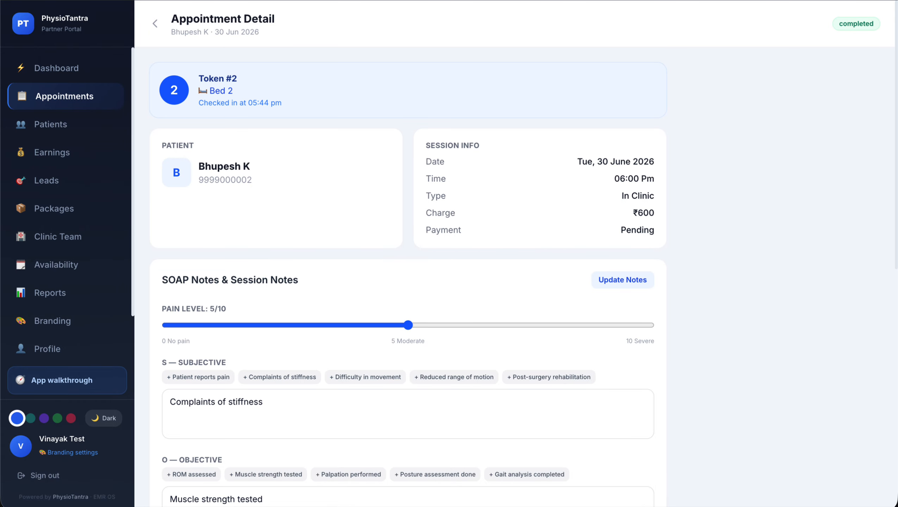
pyautogui.click(155, 23)
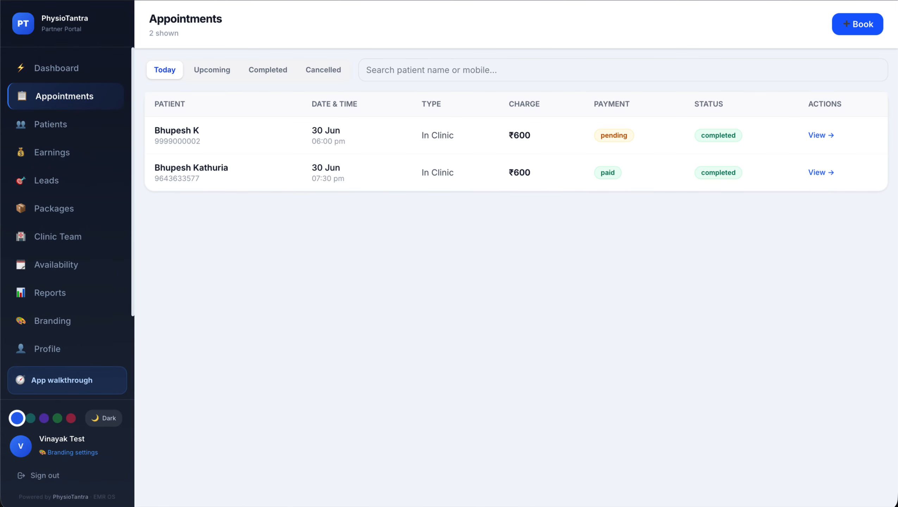
# In reception appointments, preview the session's payment form and close it without collecting
pyautogui.click(270, 1)
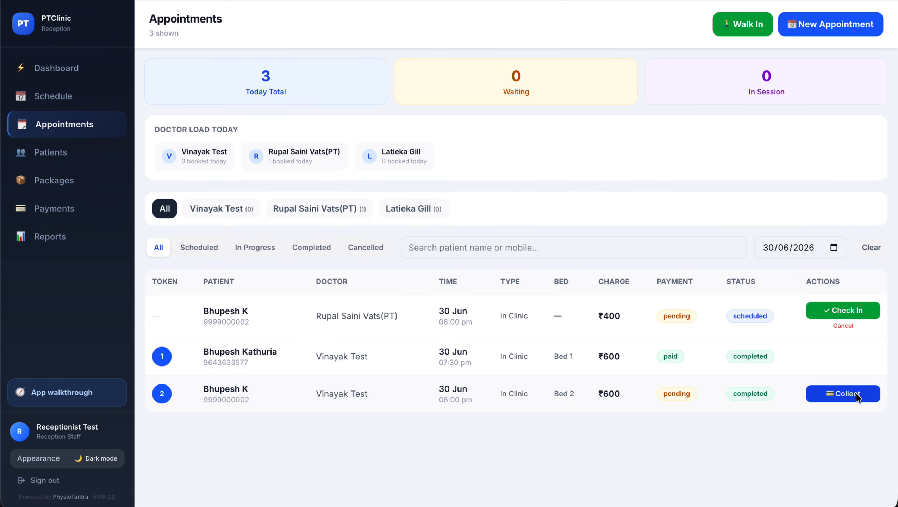
pyautogui.click(856, 394)
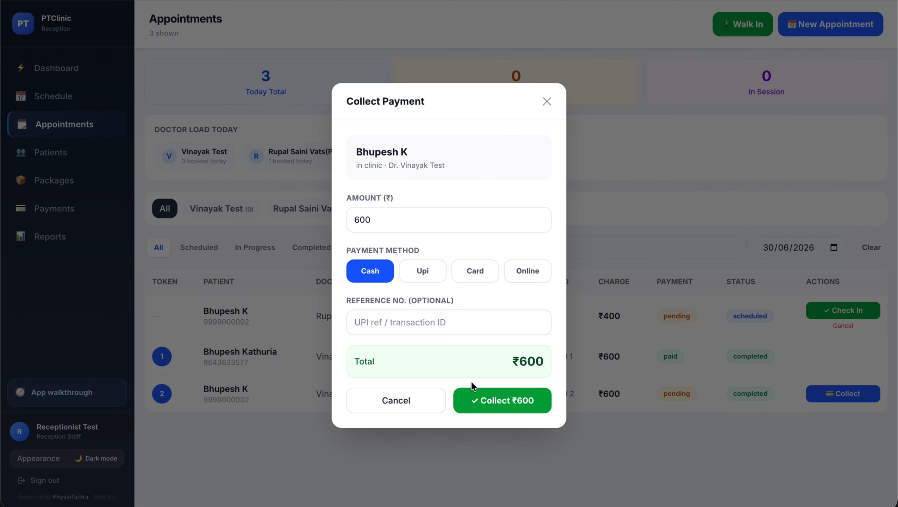
pyautogui.click(395, 399)
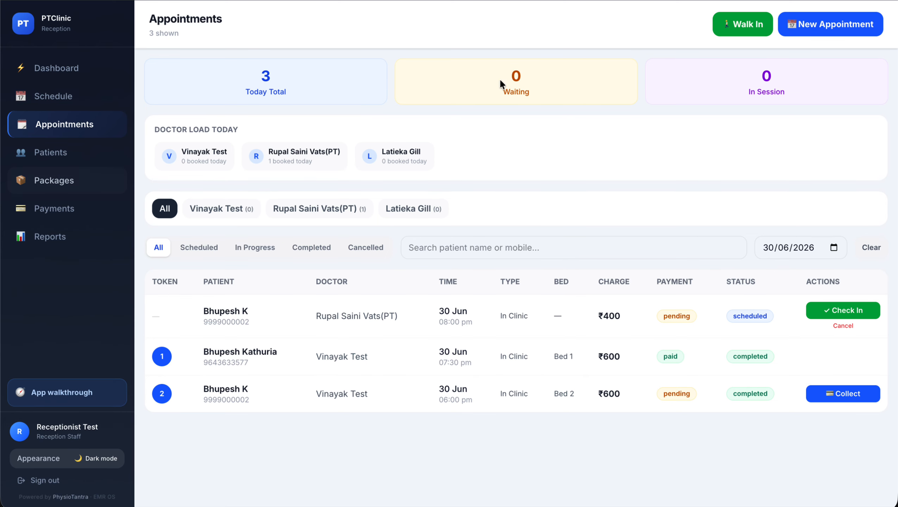
# Look over the patient packages list, then return to the appointments list
pyautogui.click(63, 175)
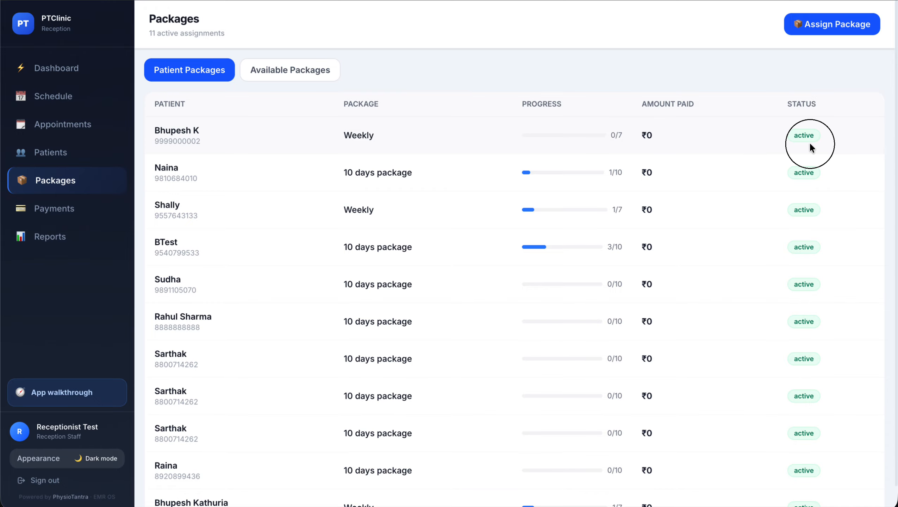
pyautogui.doubleClick(810, 142)
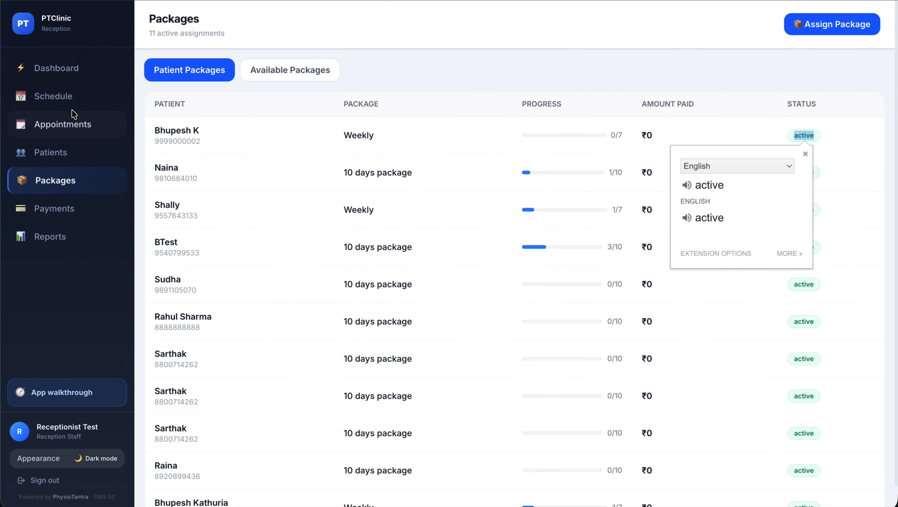
pyautogui.click(64, 124)
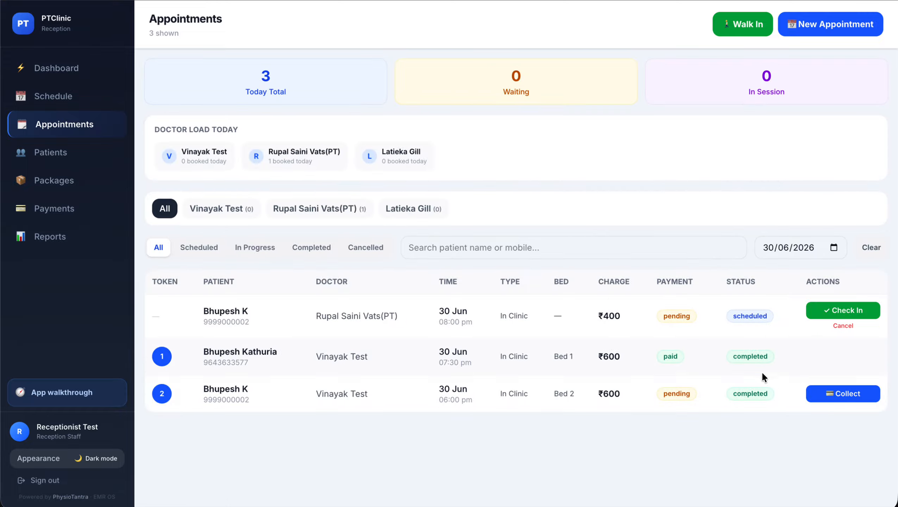
# Collect the ₹600 cash payment for the 18:00 session
pyautogui.click(829, 397)
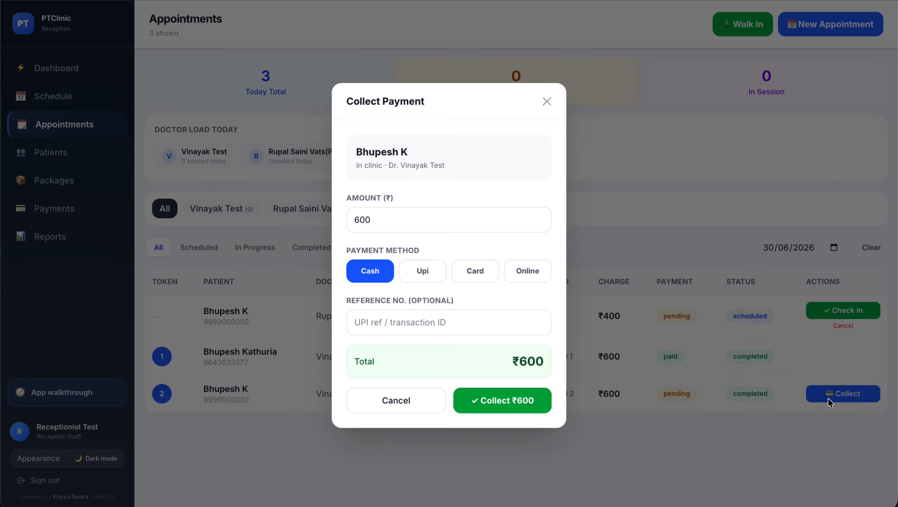
pyautogui.click(509, 402)
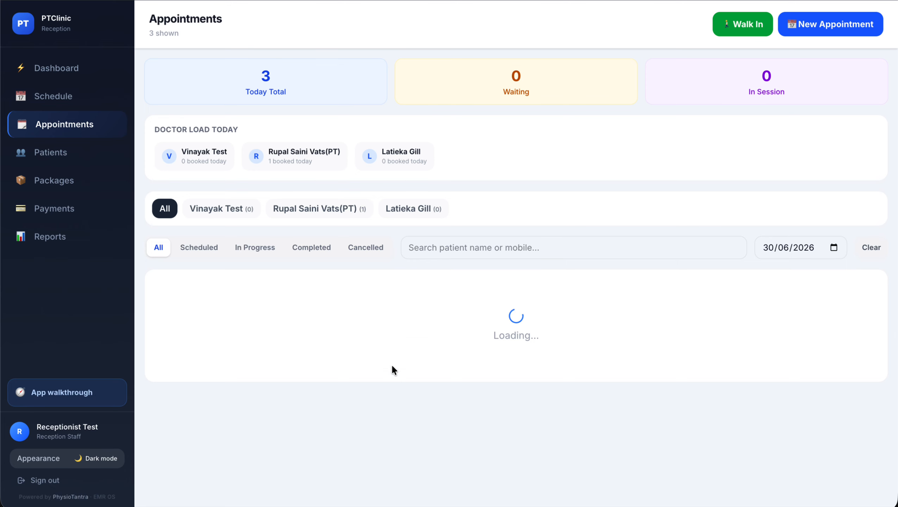
pyautogui.click(61, 190)
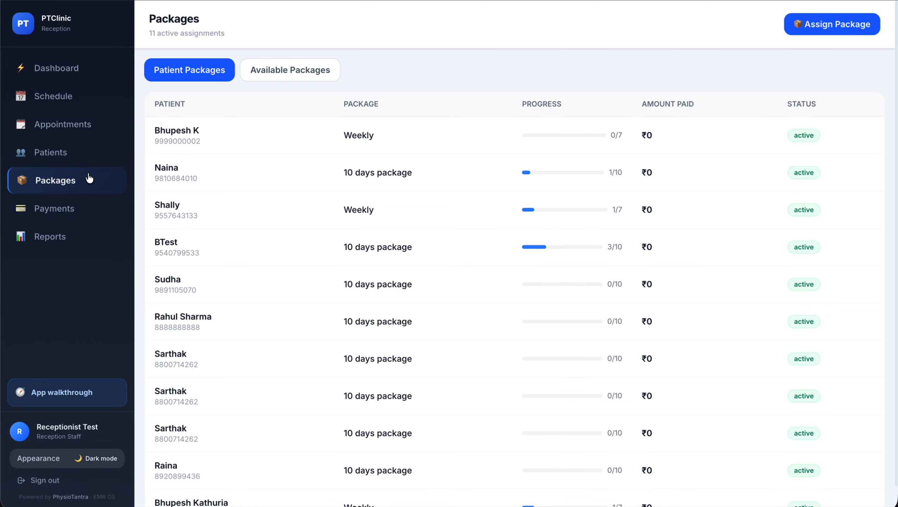
# Go from the reception dashboard to the list of registered patients
pyautogui.click(66, 71)
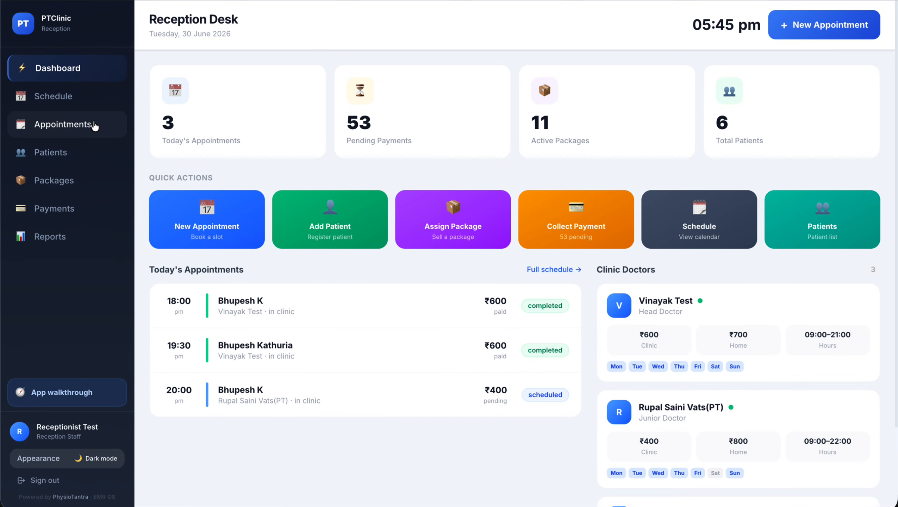
pyautogui.click(315, 234)
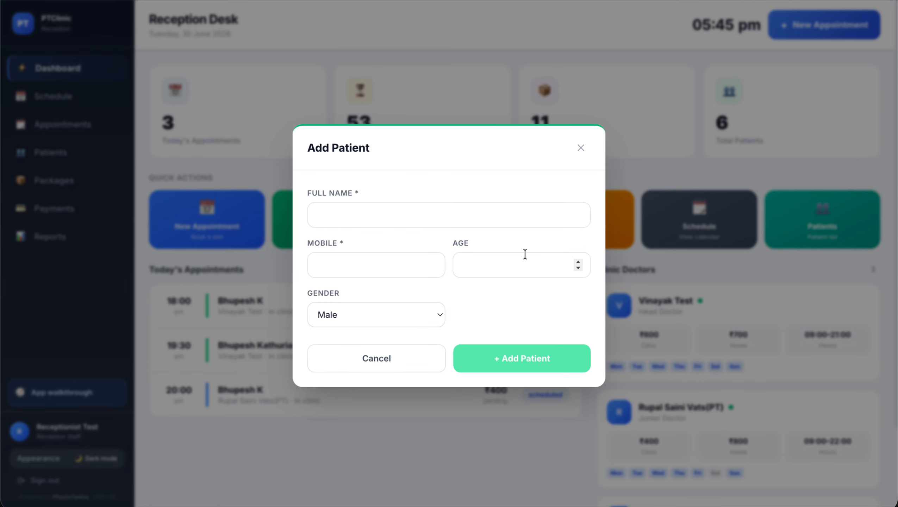
pyautogui.click(380, 360)
pyautogui.click(53, 150)
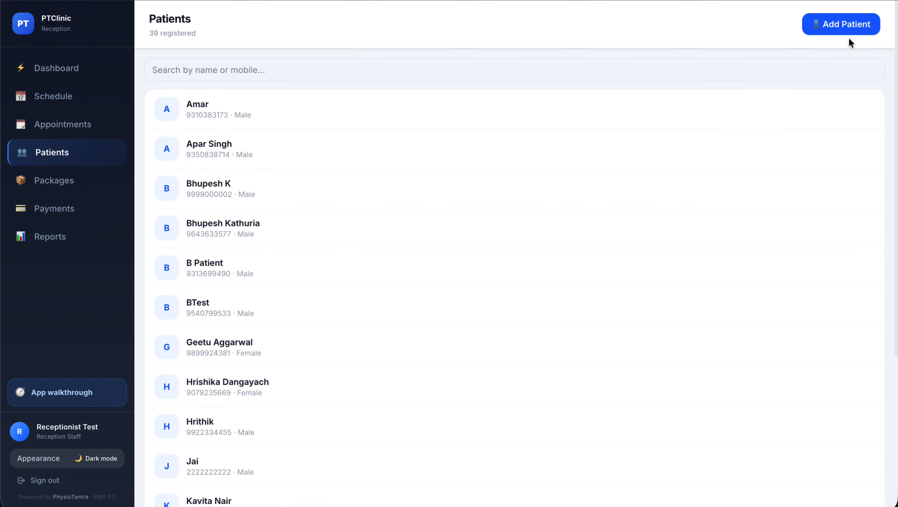
# Add 'Test Patient 2', age 39, with the patient's mobile number and Neck Pain complaint
pyautogui.click(833, 25)
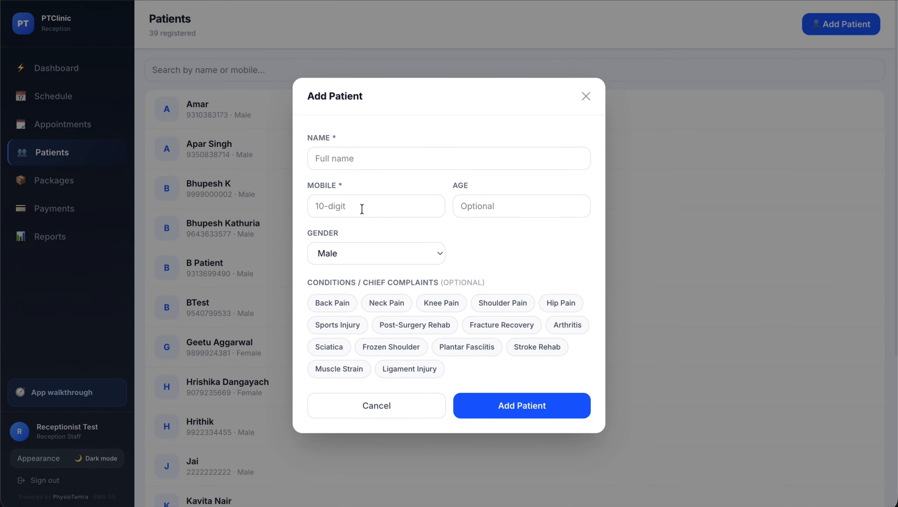
pyautogui.click(390, 307)
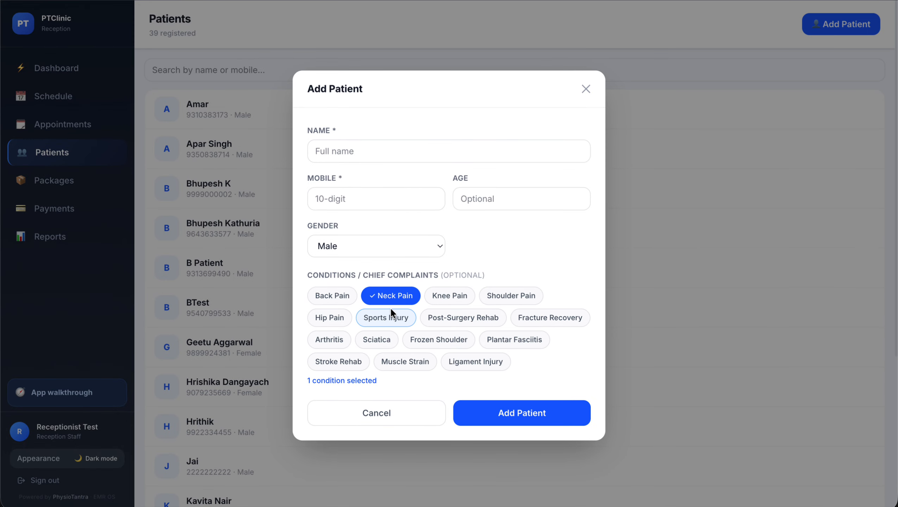
pyautogui.click(362, 148)
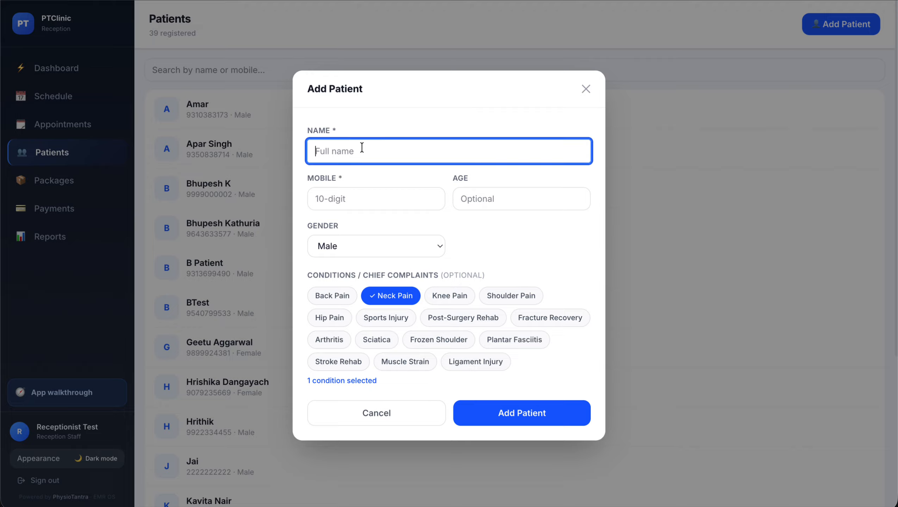
pyautogui.write('Test Patient 2')
pyautogui.press('Tab')
pyautogui.write('8')
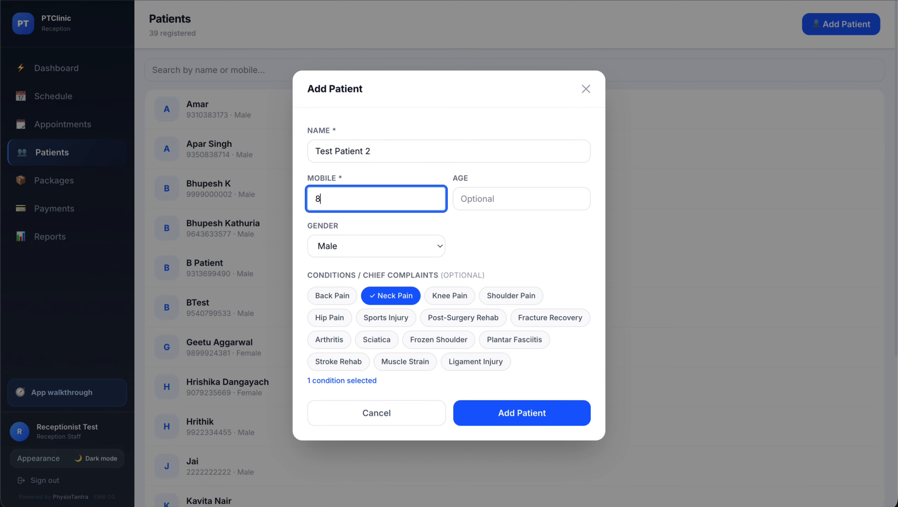
pyautogui.write('989898989')
pyautogui.press('Tab')
pyautogui.write('3')
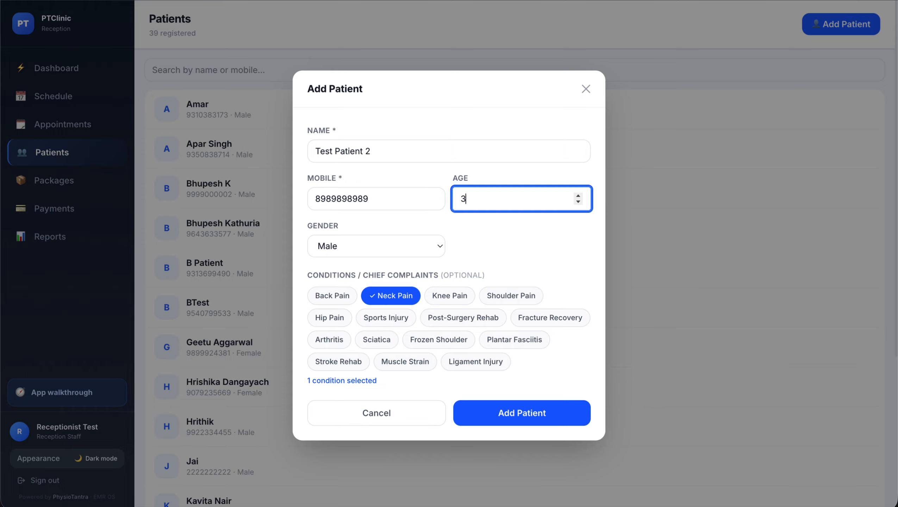
pyautogui.write('9')
pyautogui.click(519, 422)
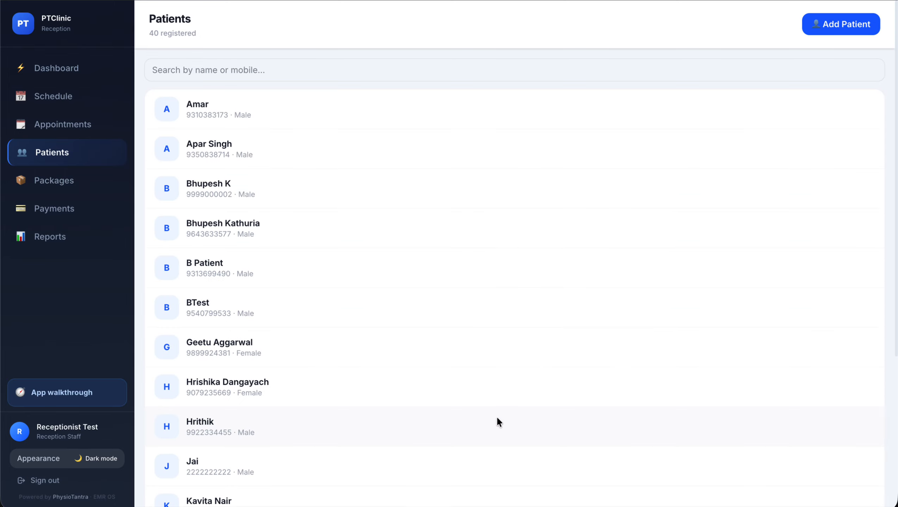
# Find Test Patient 2 by partial mobile number and open the record, then view Reports and Schedule
pyautogui.click(280, 59)
pyautogui.write('898')
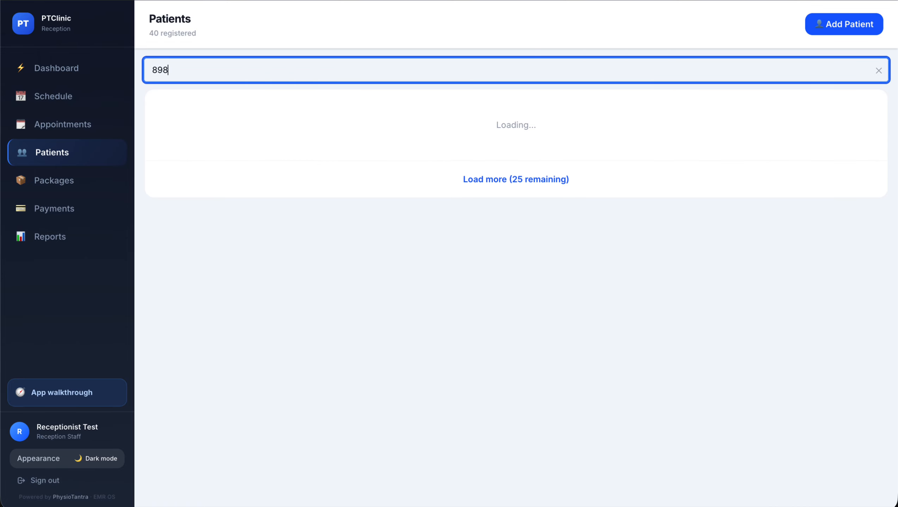
pyautogui.write('98')
pyautogui.click(252, 103)
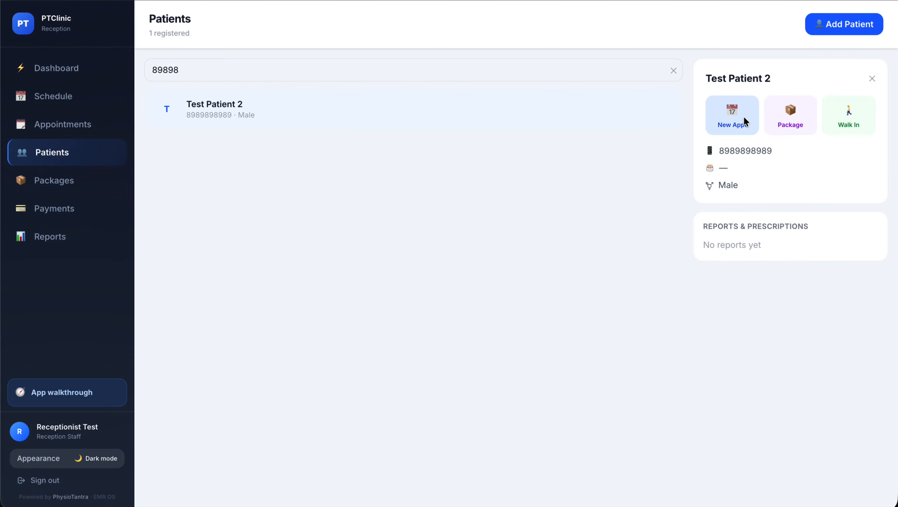
pyautogui.click(78, 238)
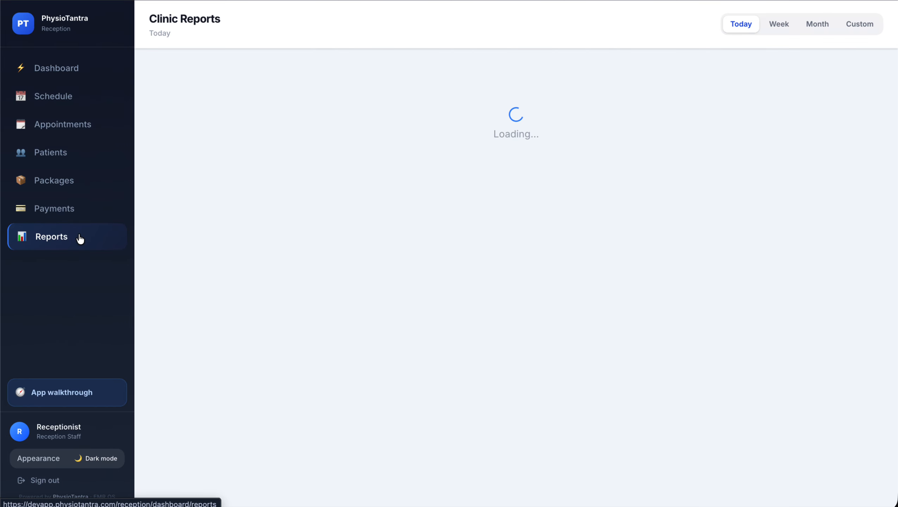
pyautogui.click(54, 95)
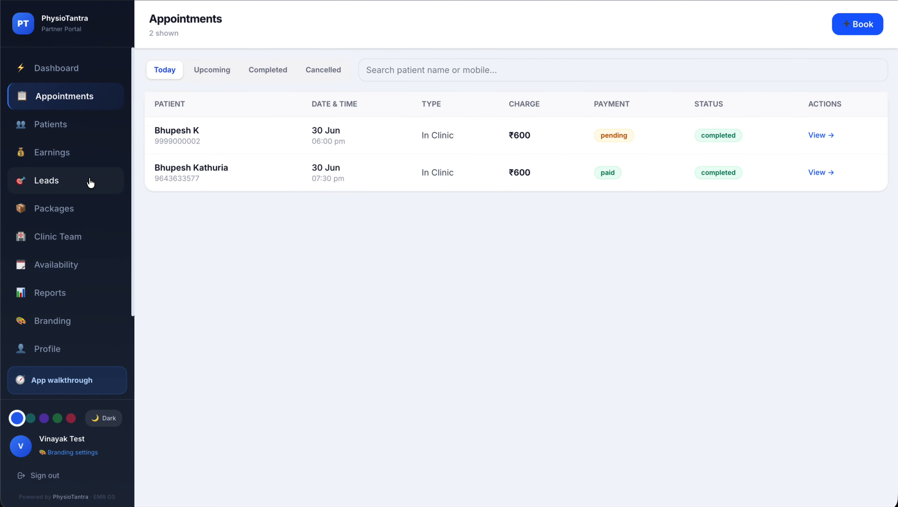
# Go from Earnings to Packages and open a blank Create Package form
pyautogui.click(76, 149)
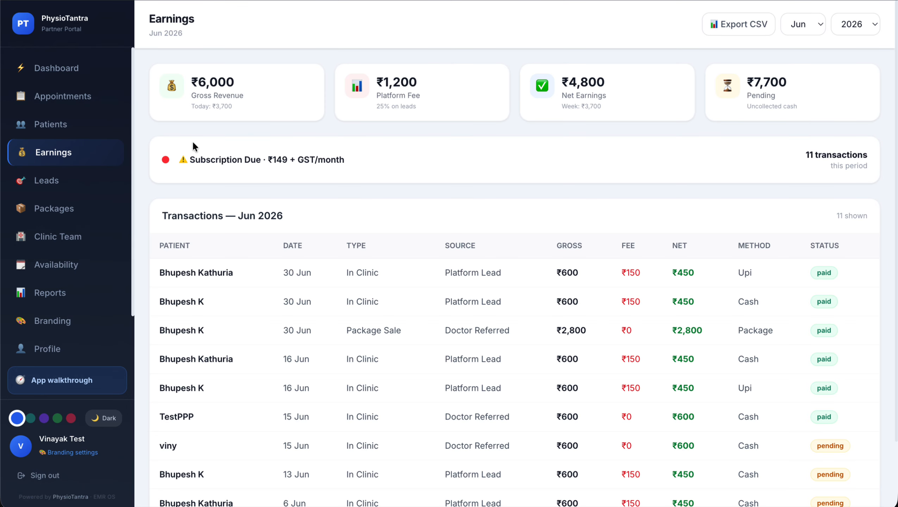
pyautogui.scroll(-2, 266, 235)
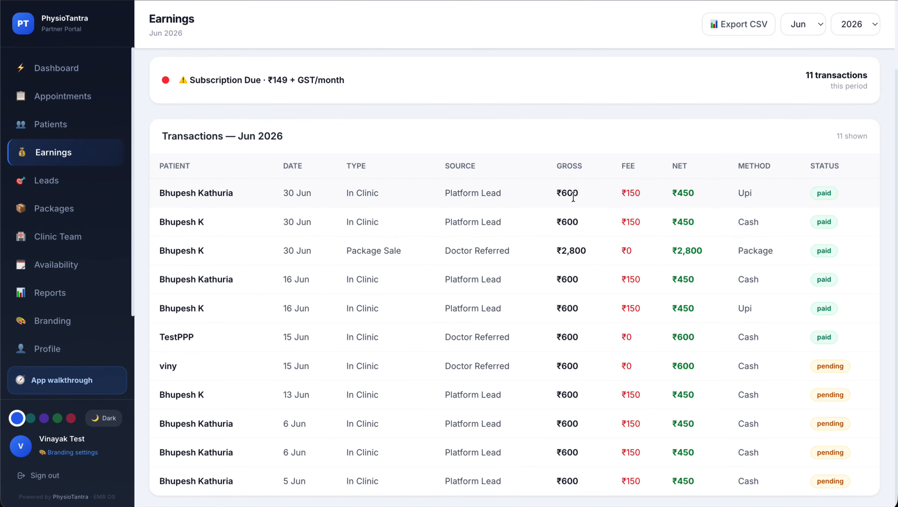
pyautogui.click(65, 212)
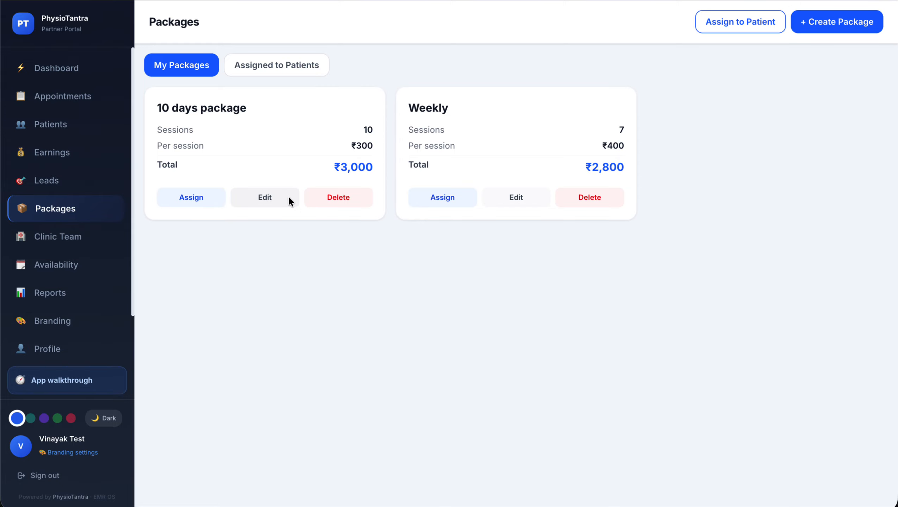
pyautogui.click(831, 23)
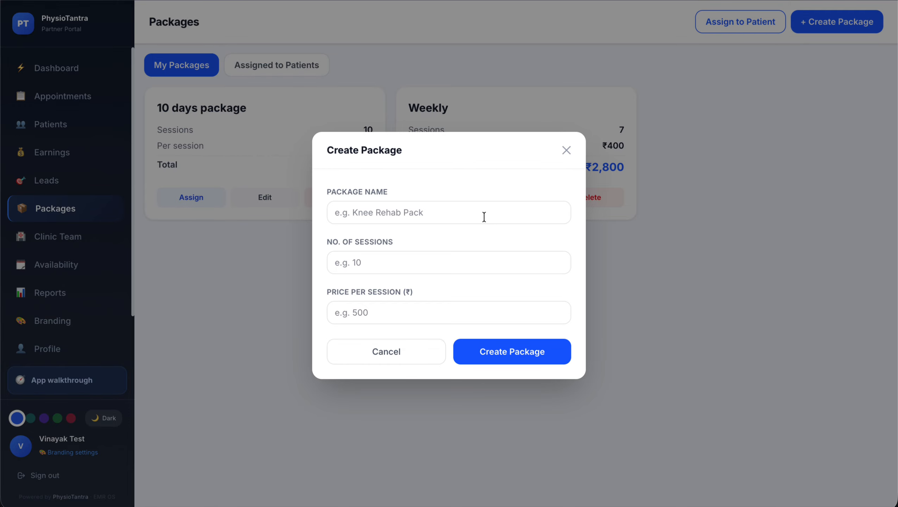
# Create '14 Day Package' with 14 sessions at ₹300 per session
pyautogui.click(380, 213)
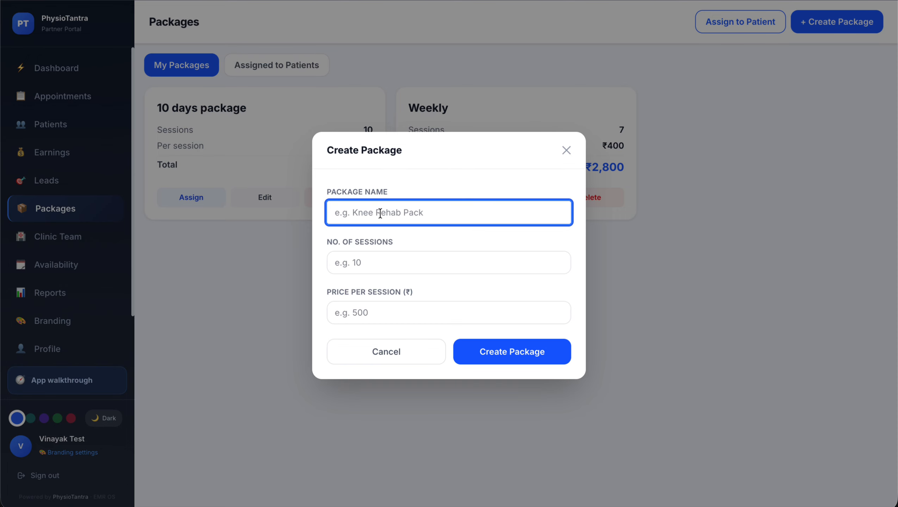
pyautogui.write('1')
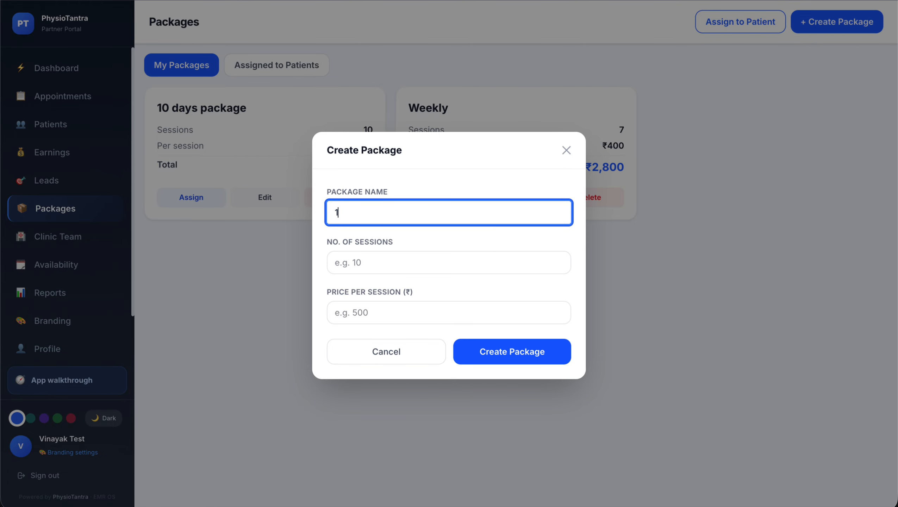
pyautogui.write('4 Day Package')
pyautogui.press('Tab')
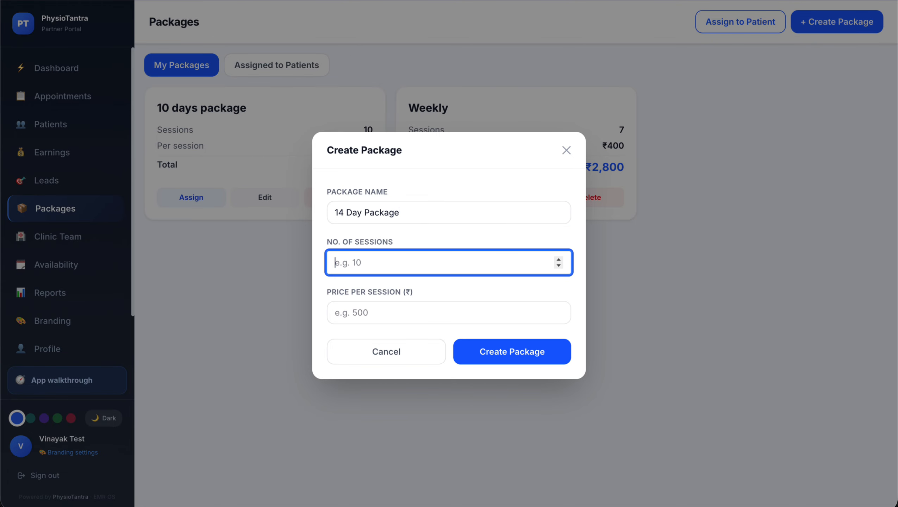
pyautogui.write('14')
pyautogui.press('Tab')
pyautogui.write('3')
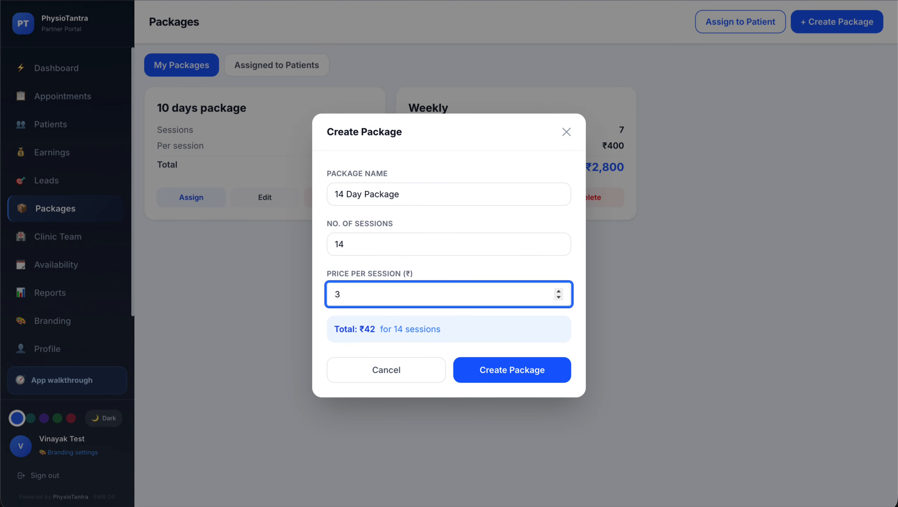
pyautogui.write('00')
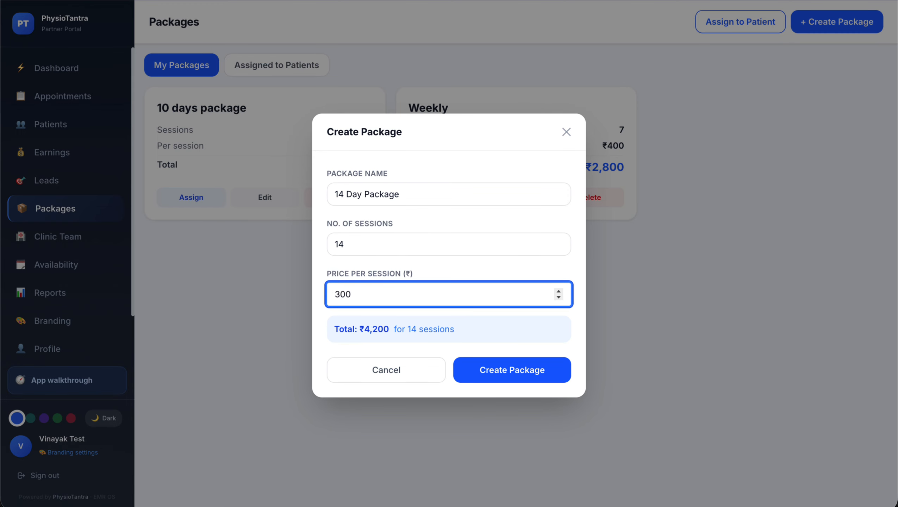
pyautogui.click(497, 370)
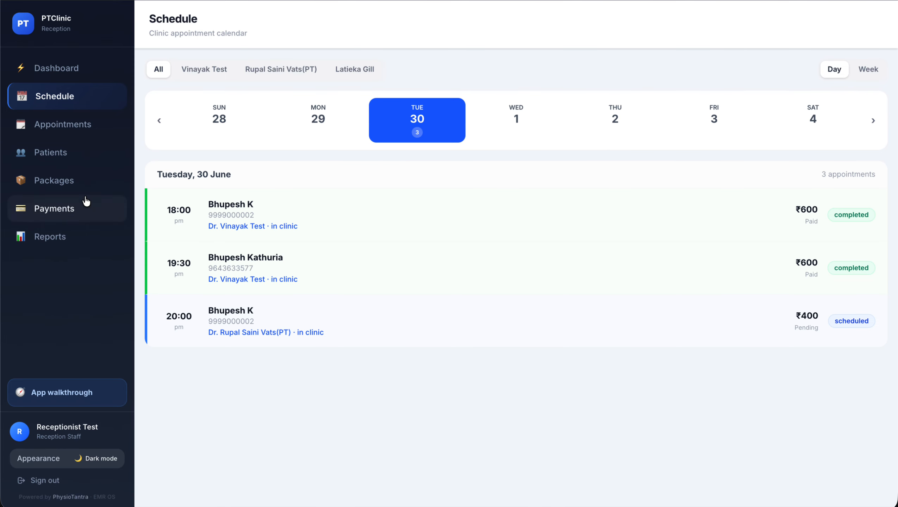
# Confirm the 14 Day Package is listed, check Availability and Profile, then return to Dashboard
pyautogui.click(86, 182)
pyautogui.click(307, 70)
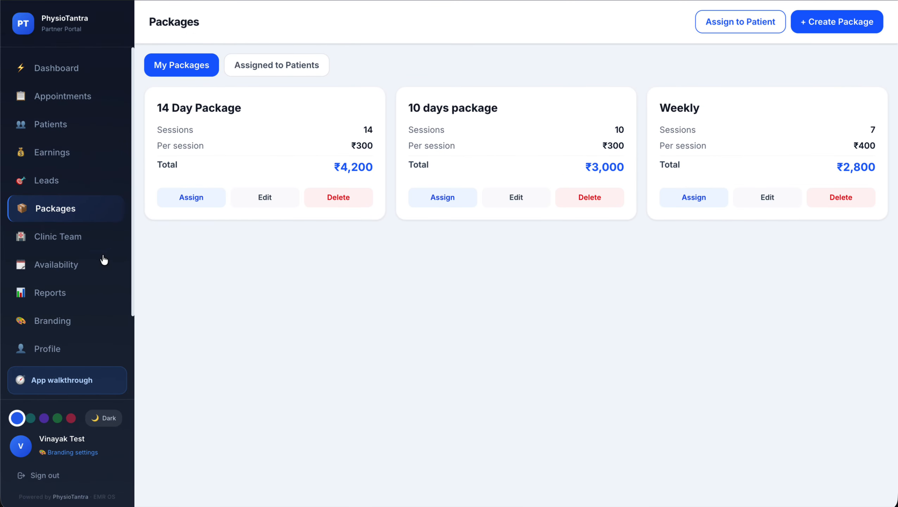
pyautogui.click(61, 274)
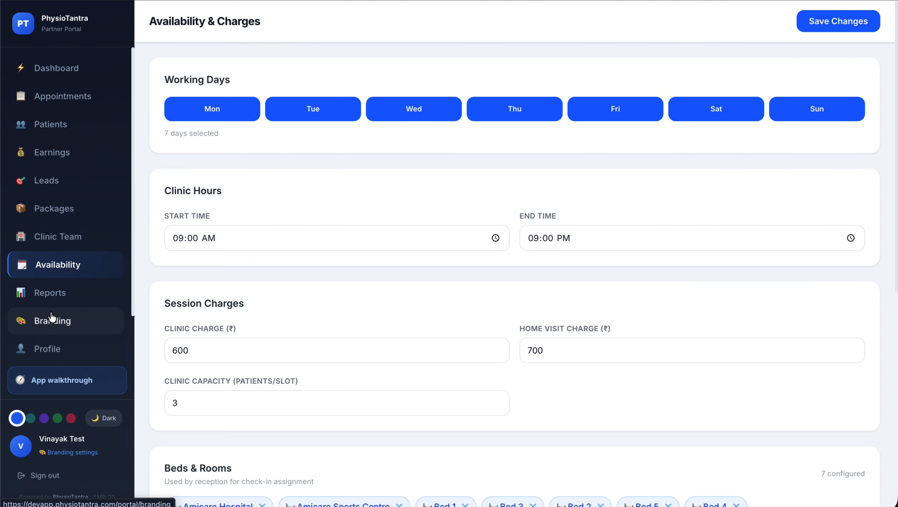
pyautogui.click(63, 352)
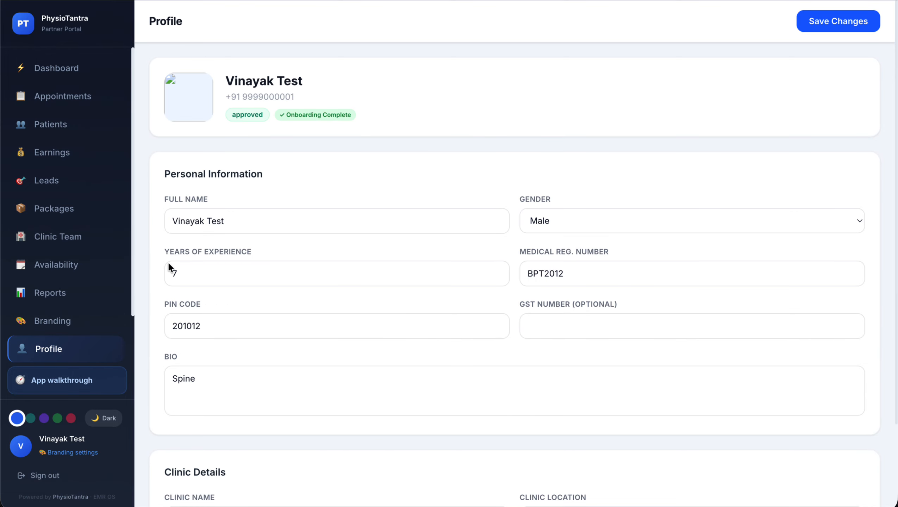
pyautogui.scroll(-3, 287, 286)
pyautogui.scroll(3, 270, 276)
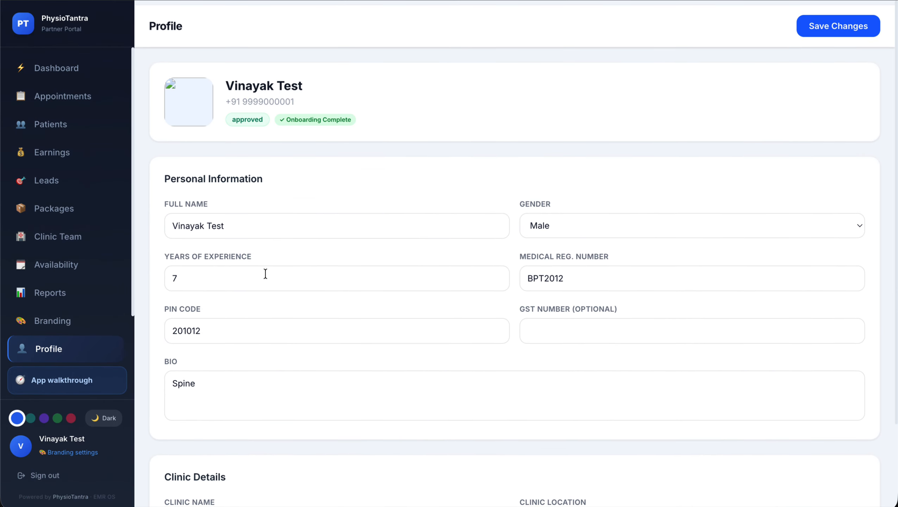
pyautogui.click(84, 70)
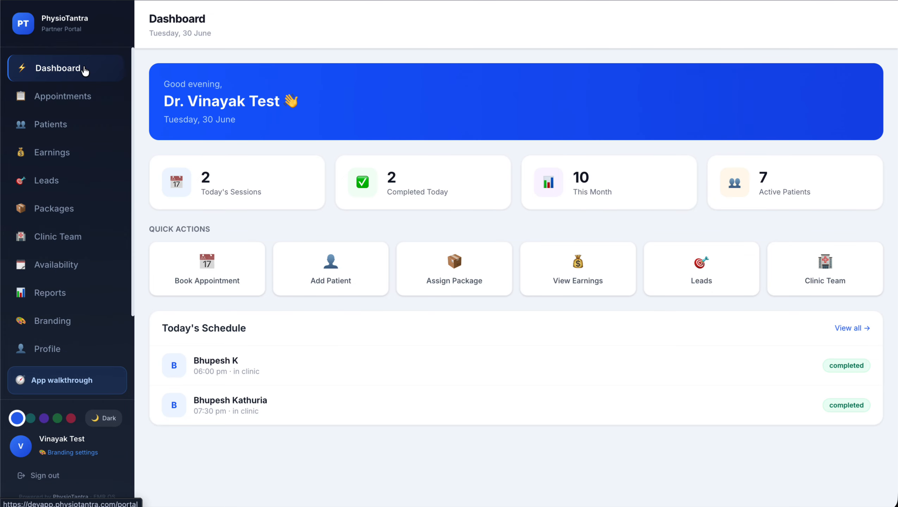
# Go to the public physiotantra.com website and show its Contact page
pyautogui.scroll(-2, 68, 301)
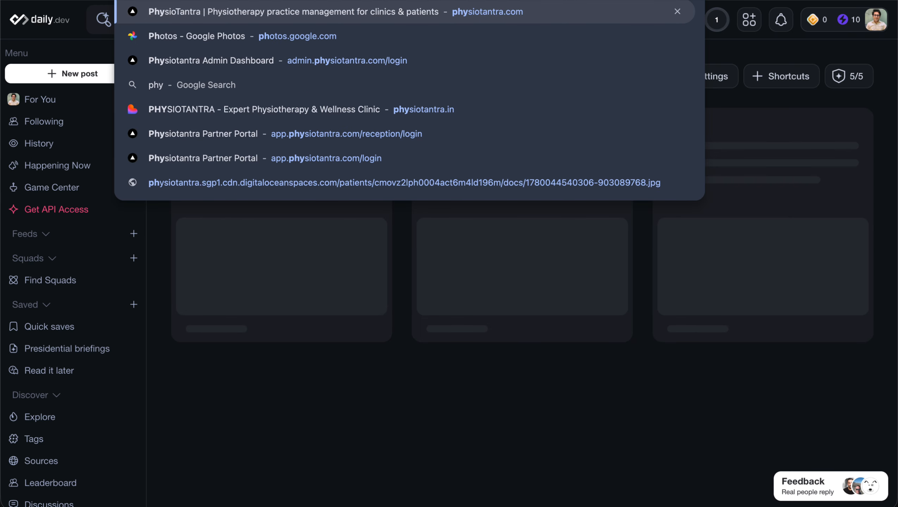
pyautogui.press('Return')
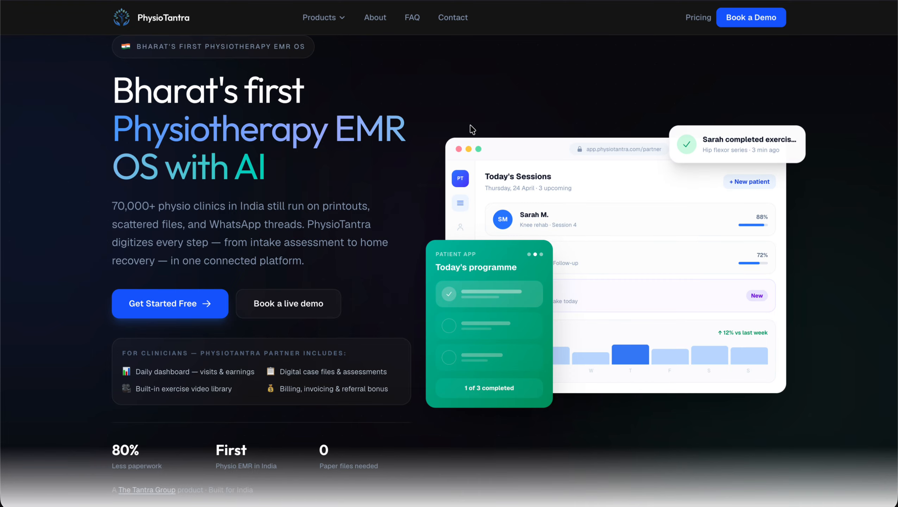
pyautogui.click(452, 18)
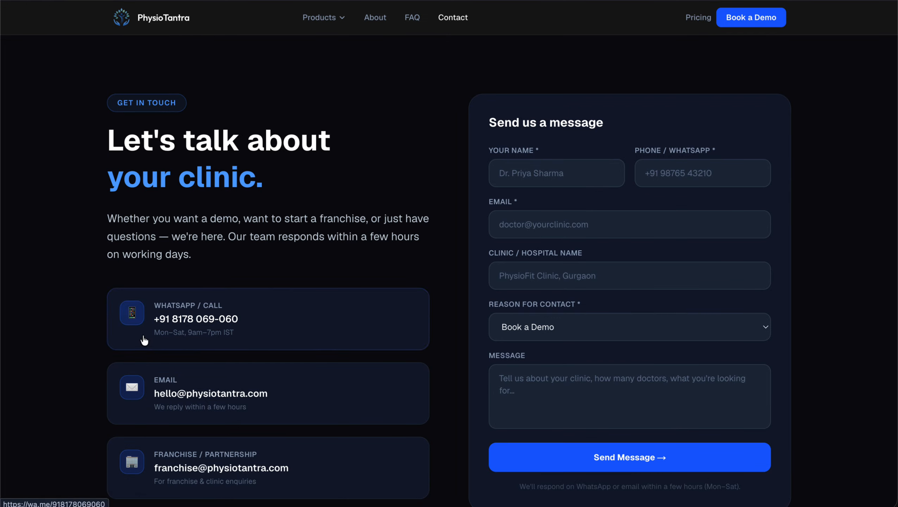